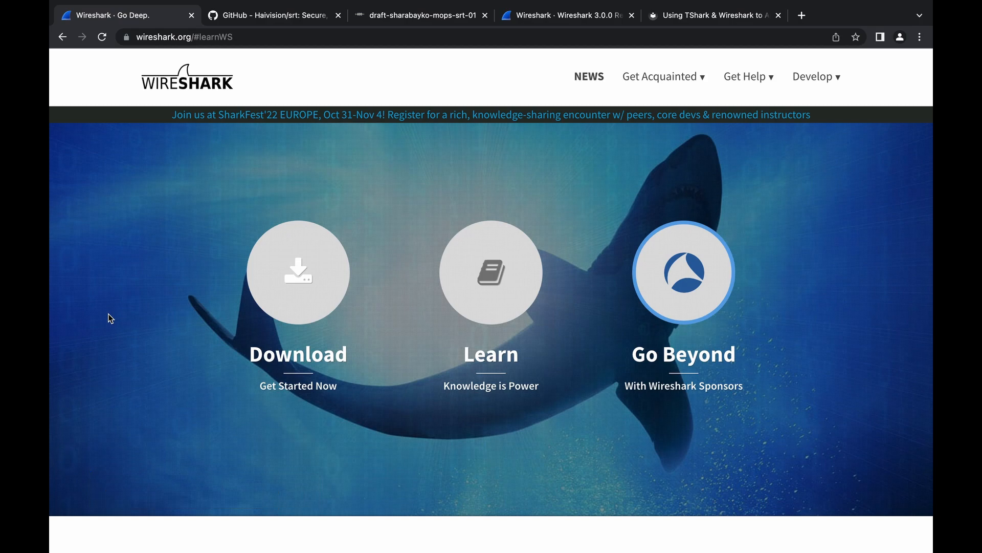
- Review the SRT project README on GitHub and the contents and packet structure sections of the SRT Internet-Draft
{"action": "left_click", "coordinate": [274, 14]}
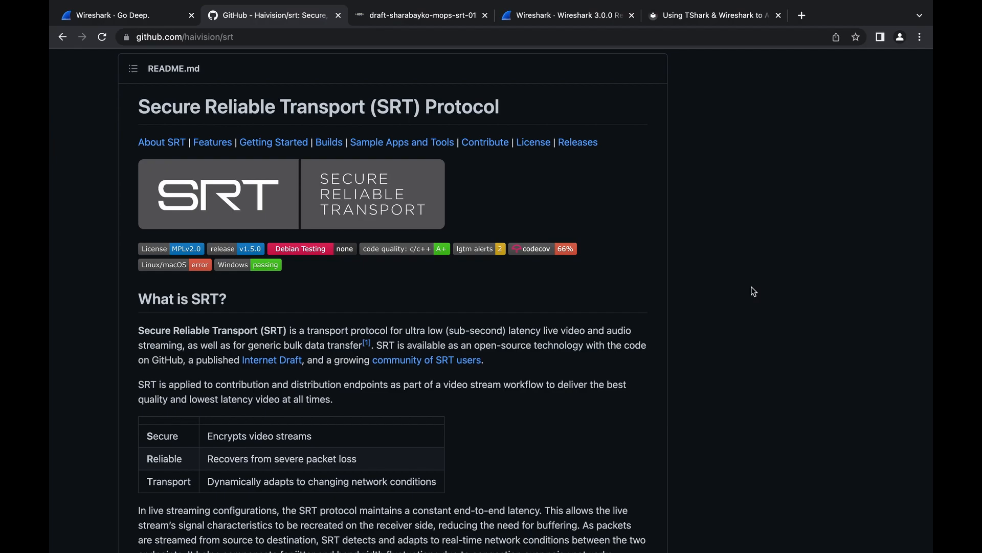
{"action": "left_click", "coordinate": [407, 16]}
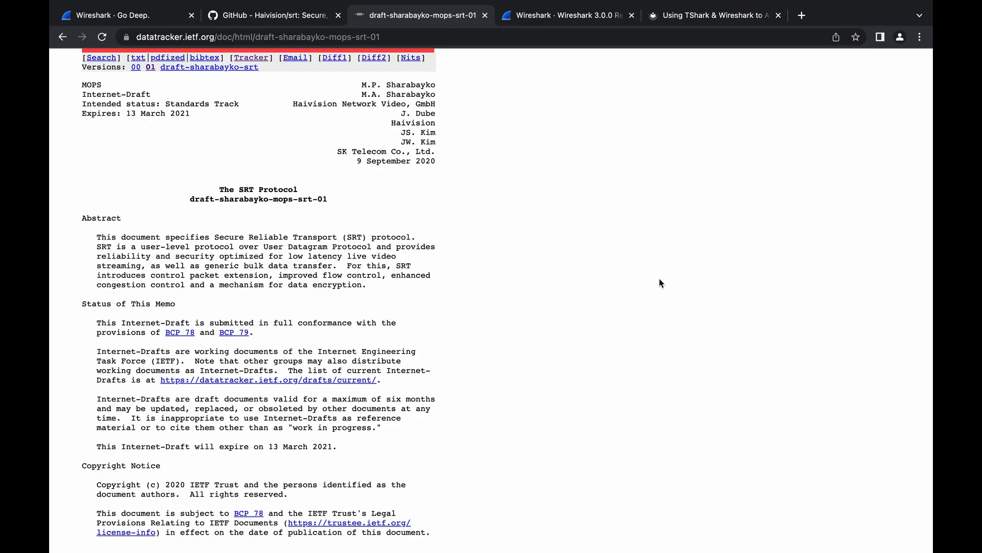
{"action": "scroll", "coordinate": [659, 279], "scroll_direction": "down", "scroll_amount": 20}
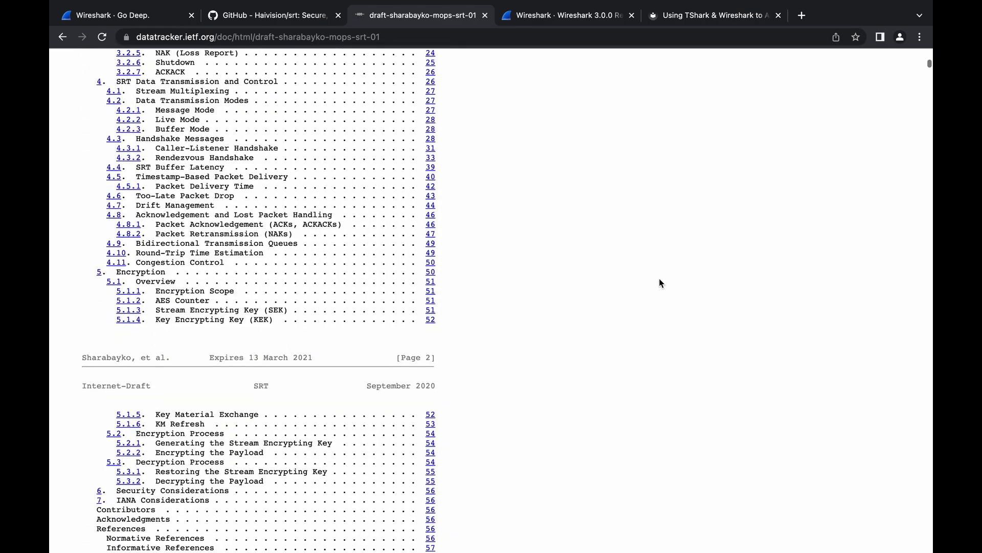
{"action": "scroll", "coordinate": [660, 281], "scroll_direction": "down", "scroll_amount": 20}
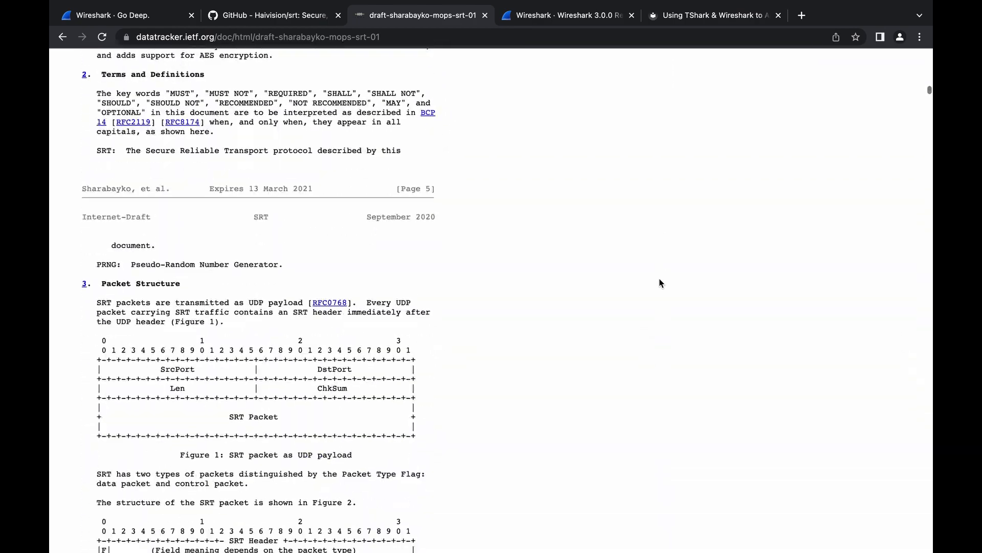
- Find and highlight Secure Reliable Transport Protocol (SRT) in the New Protocol Support section of the Wireshark 3.0.0 release notes
{"action": "key", "text": "ctrl+Tab"}
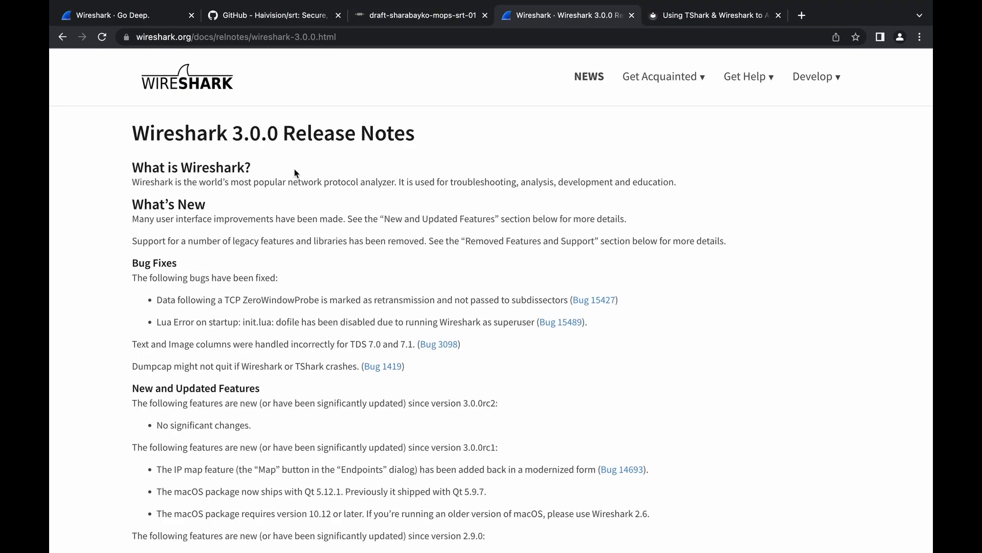
{"action": "left_click_drag", "start_coordinate": [233, 134], "coordinate": [259, 138]}
{"action": "scroll", "coordinate": [332, 273], "scroll_direction": "down", "scroll_amount": 15}
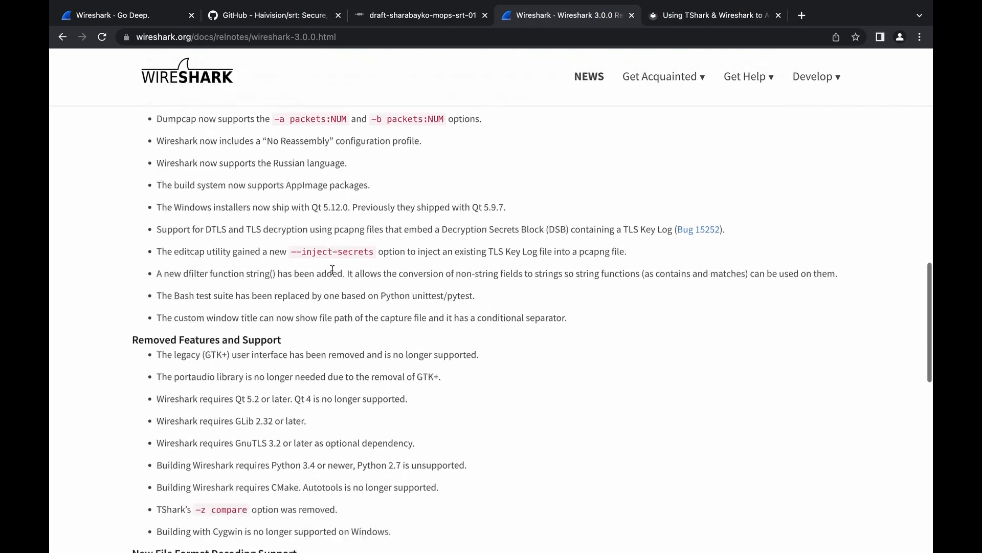
{"action": "scroll", "coordinate": [333, 271], "scroll_direction": "down", "scroll_amount": 5}
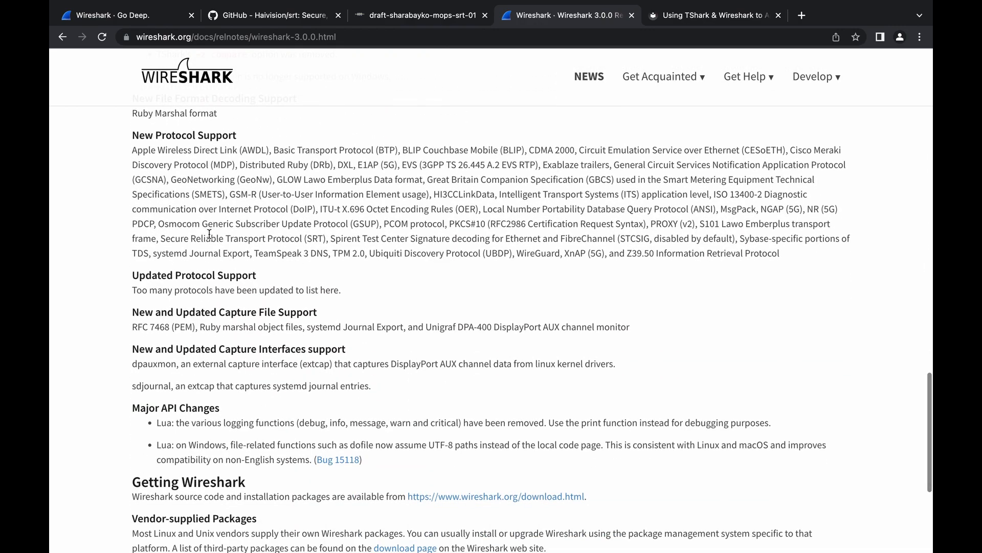
{"action": "left_click_drag", "start_coordinate": [160, 238], "coordinate": [325, 239]}
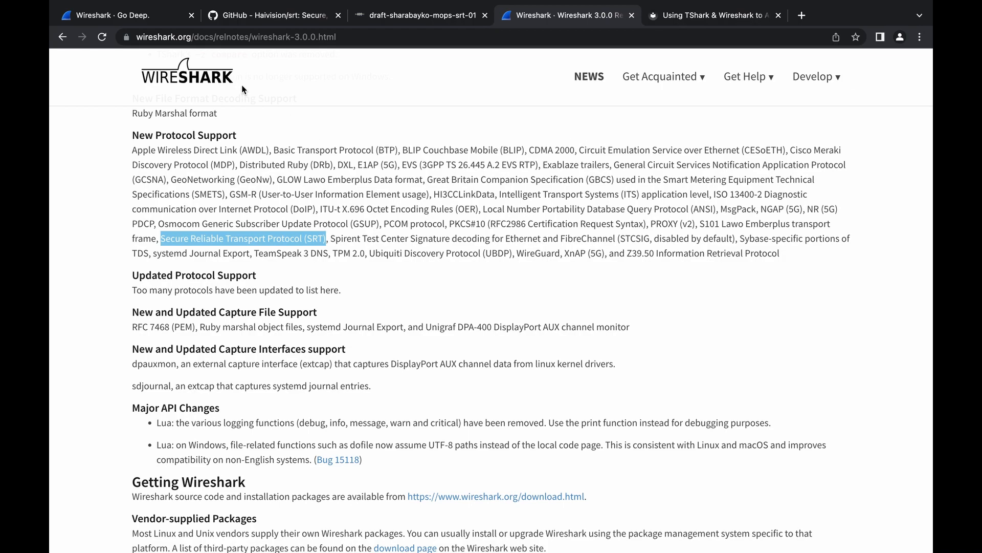
- Read the CentOS and Ubuntu installation instructions in the SRT CookBook article on using TShark and Wireshark to analyse SRT traffic
{"action": "left_click", "coordinate": [140, 23]}
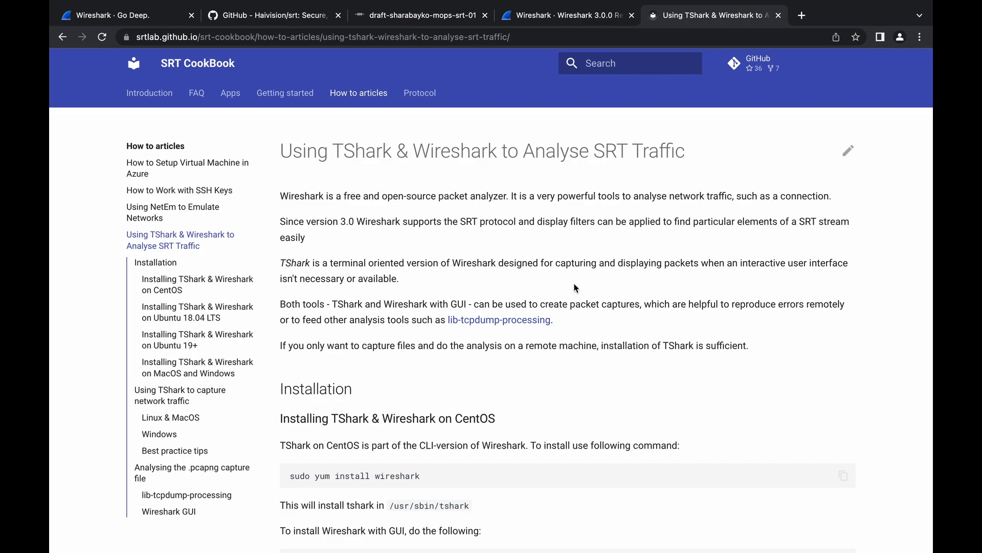
{"action": "scroll", "coordinate": [574, 288], "scroll_direction": "down", "scroll_amount": 2}
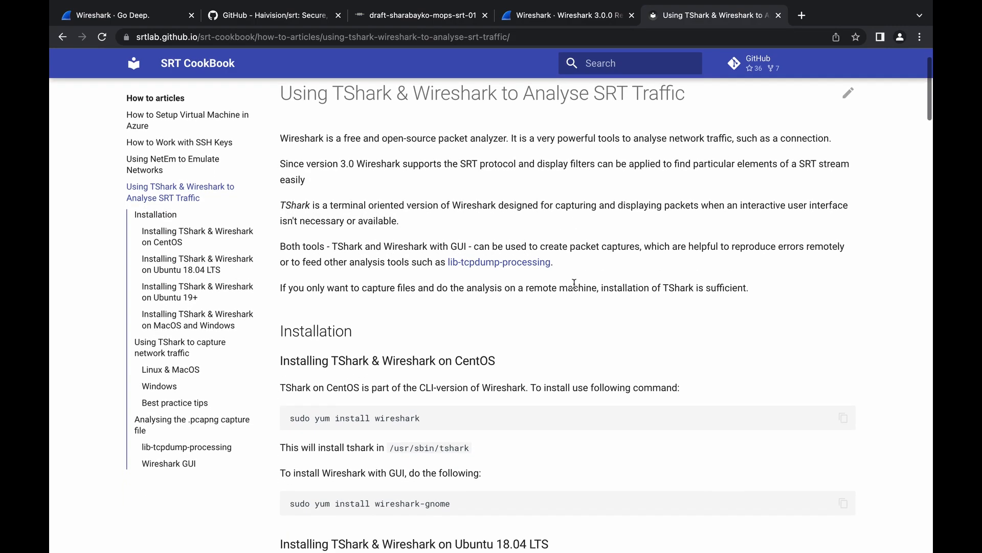
{"action": "scroll", "coordinate": [574, 284], "scroll_direction": "down", "scroll_amount": 1}
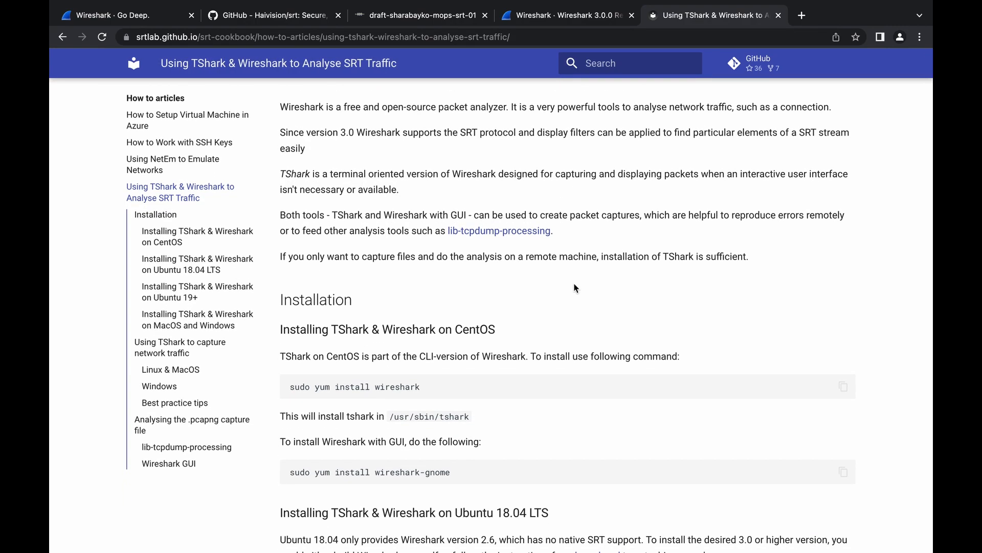
{"action": "scroll", "coordinate": [574, 285], "scroll_direction": "down", "scroll_amount": 1}
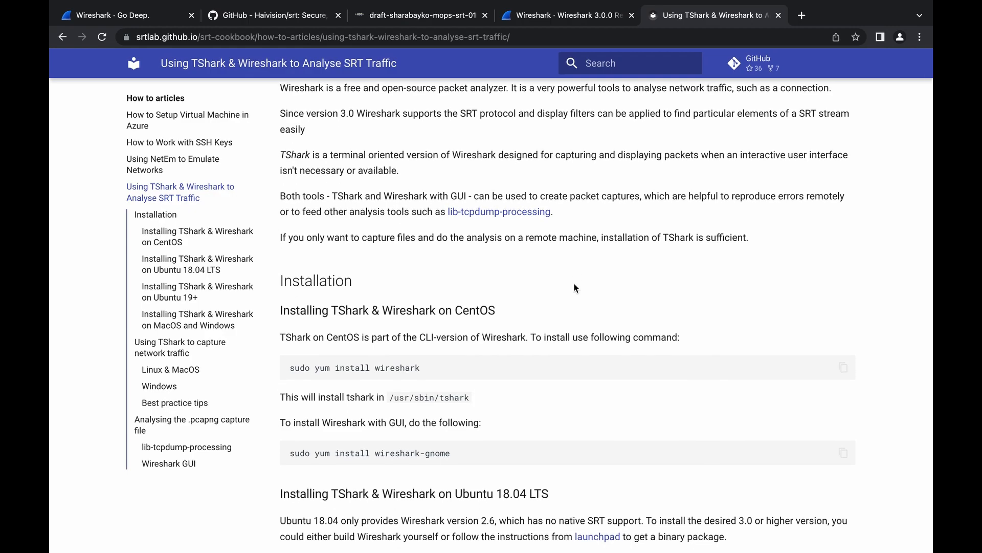
{"action": "scroll", "coordinate": [575, 288], "scroll_direction": "down", "scroll_amount": 1}
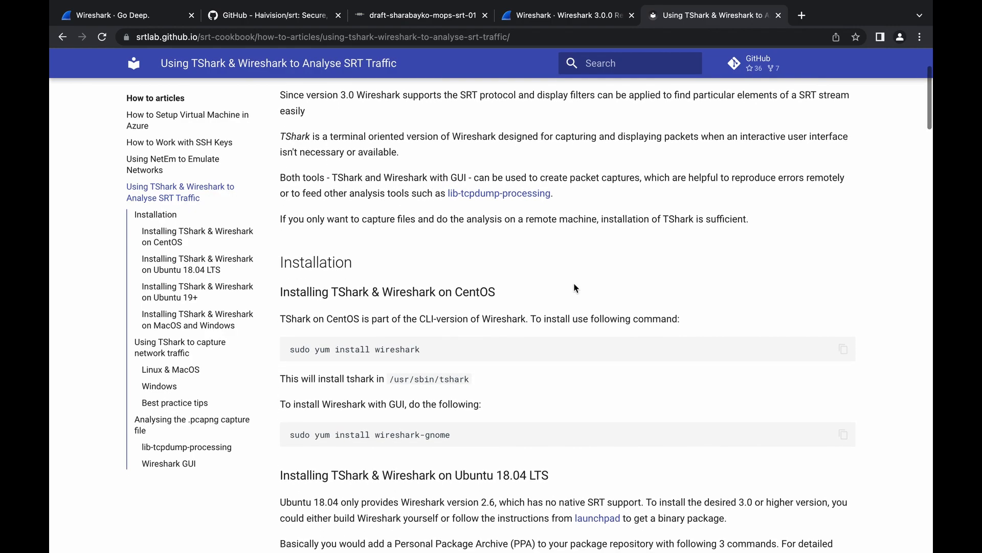
{"action": "scroll", "coordinate": [574, 287], "scroll_direction": "down", "scroll_amount": 5}
{"action": "scroll", "coordinate": [574, 284], "scroll_direction": "down", "scroll_amount": 7}
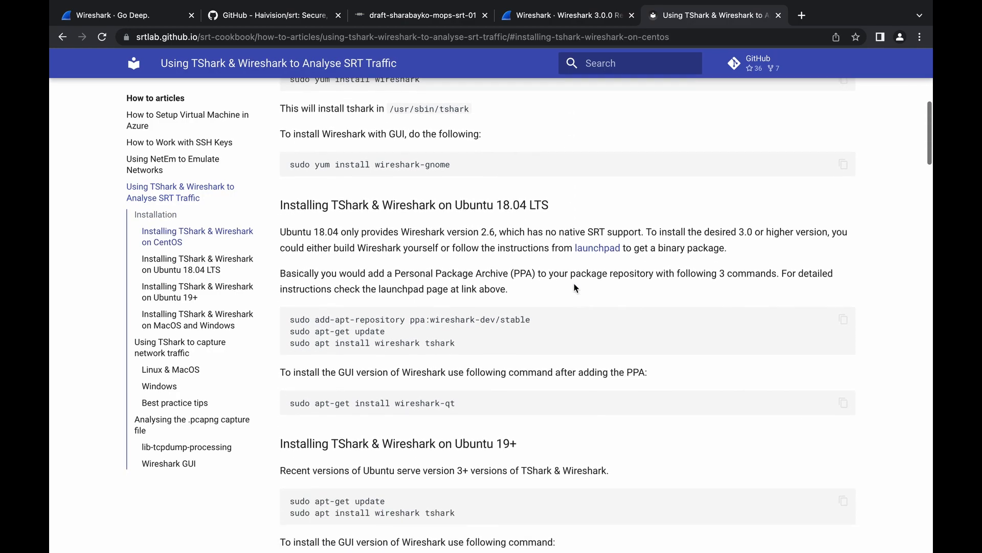
{"action": "scroll", "coordinate": [574, 288], "scroll_direction": "down", "scroll_amount": 1}
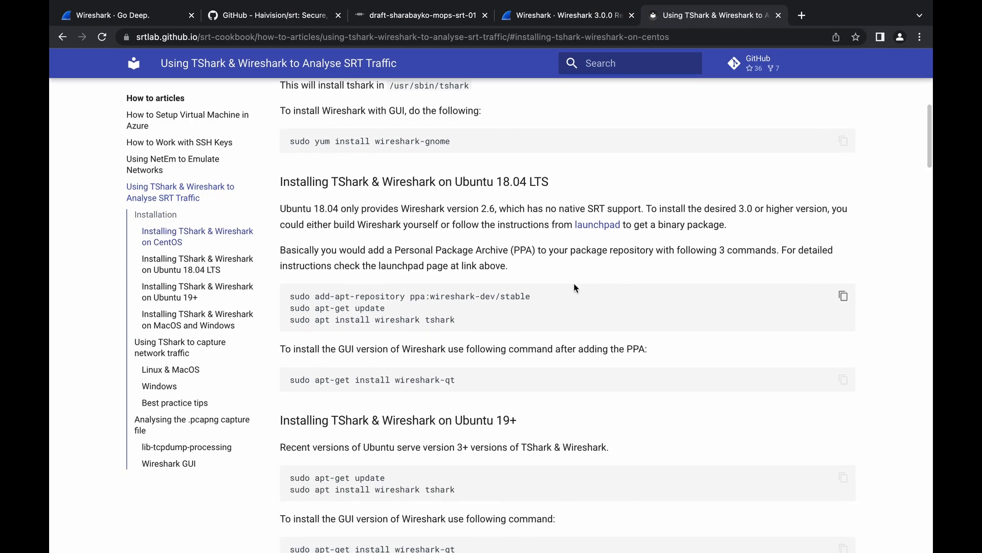
{"action": "scroll", "coordinate": [574, 288], "scroll_direction": "down", "scroll_amount": 2}
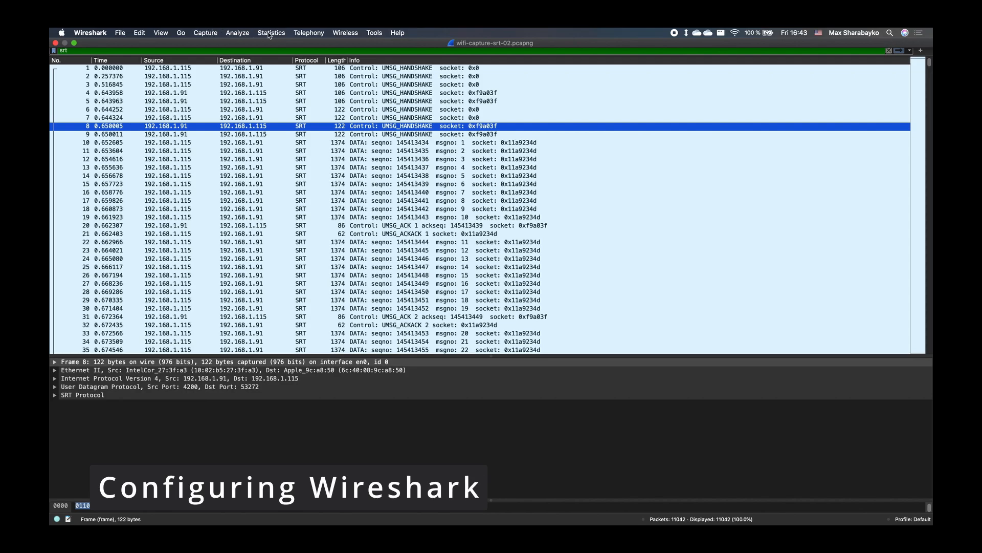
- Switch to Wireshark and disable the UDT protocol together with its udt_dtls and udt_udp entries
{"action": "left_click", "coordinate": [243, 34]}
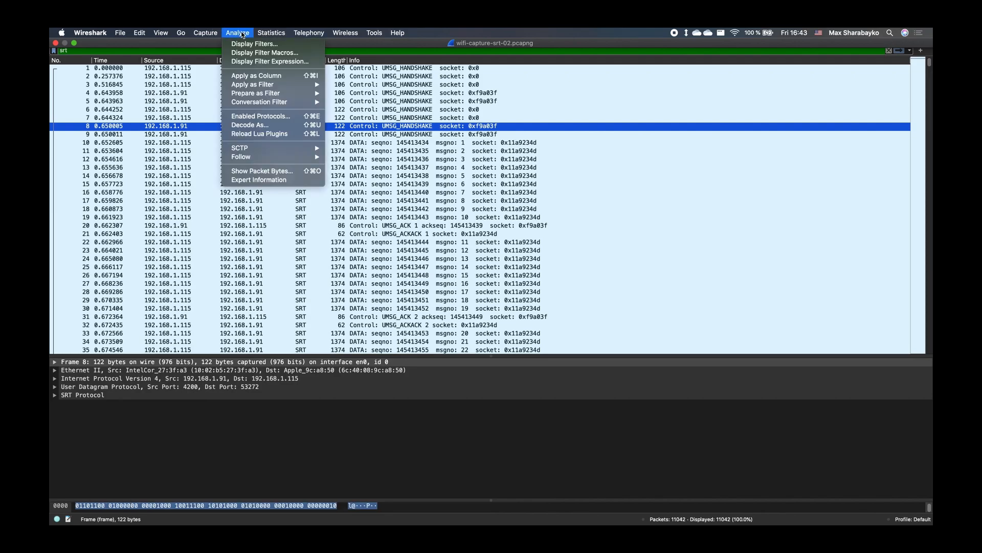
{"action": "left_click", "coordinate": [251, 118]}
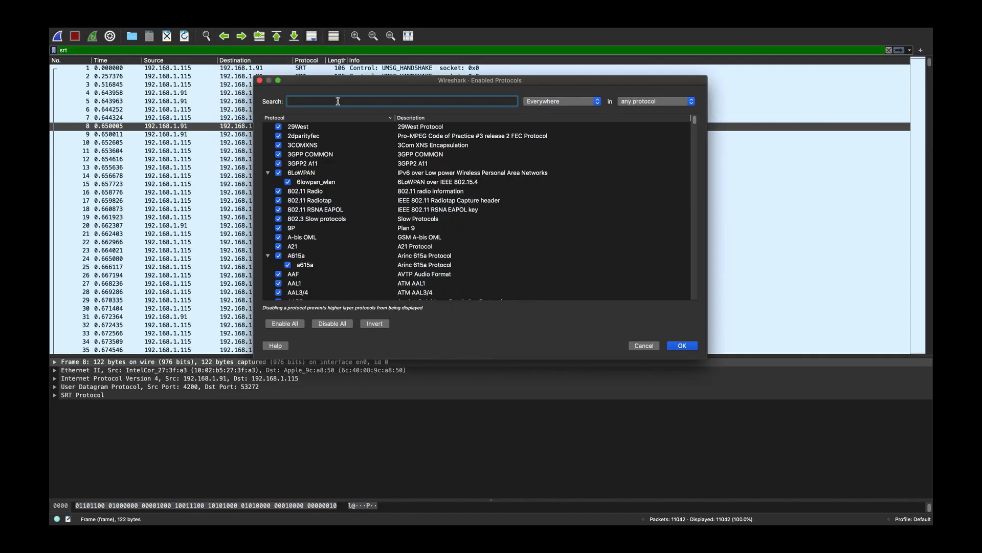
{"action": "type", "text": "udt"}
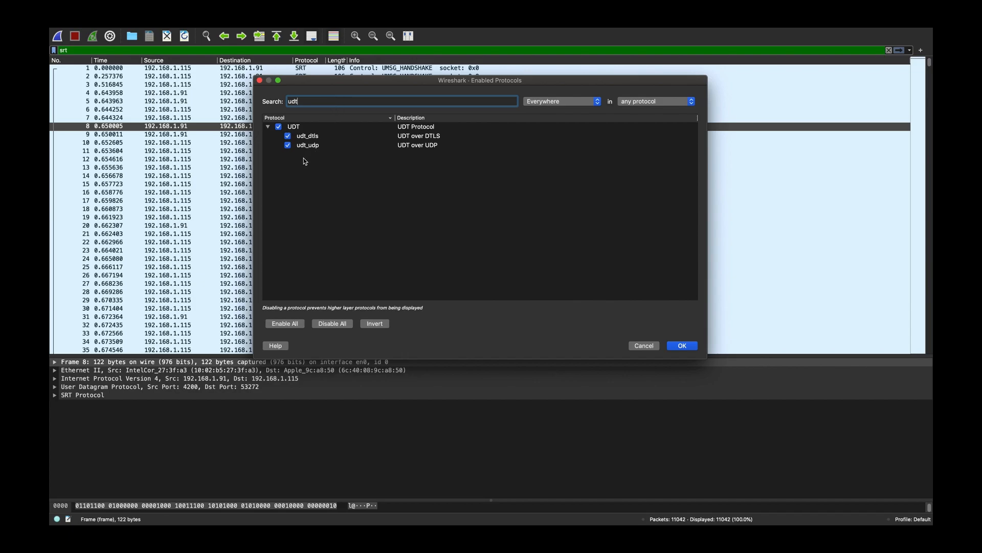
{"action": "left_click", "coordinate": [288, 145]}
{"action": "left_click", "coordinate": [288, 135]}
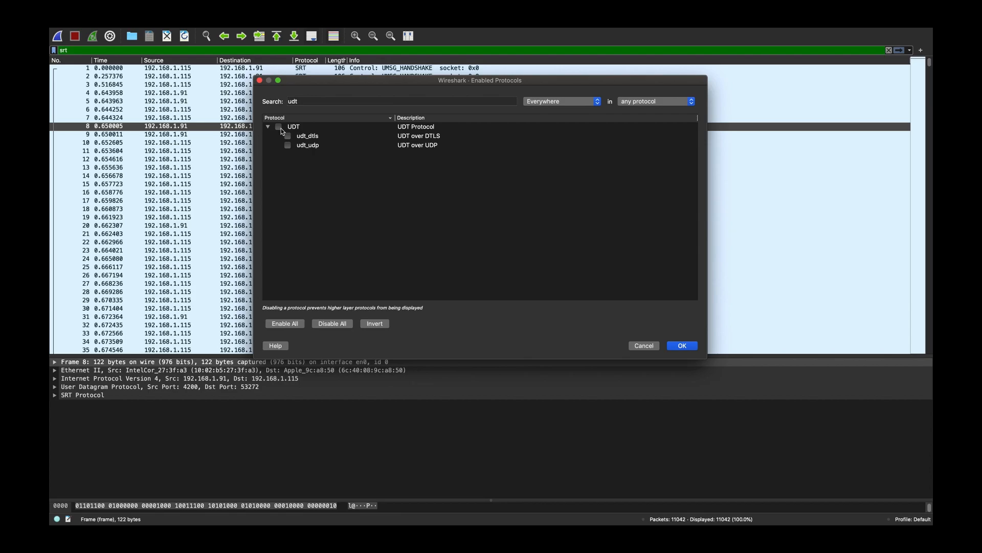
- Filter the enabled protocols by srt to check the SRT and srt_udp entries, and accept the protocol settings
{"action": "double_click", "coordinate": [326, 105]}
{"action": "type", "text": "srt"}
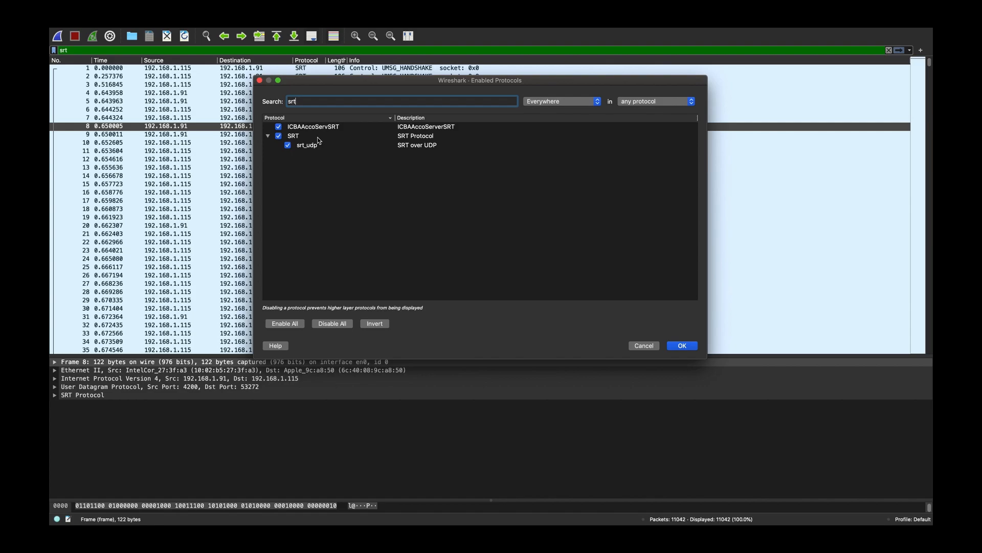
{"action": "left_click", "coordinate": [674, 345]}
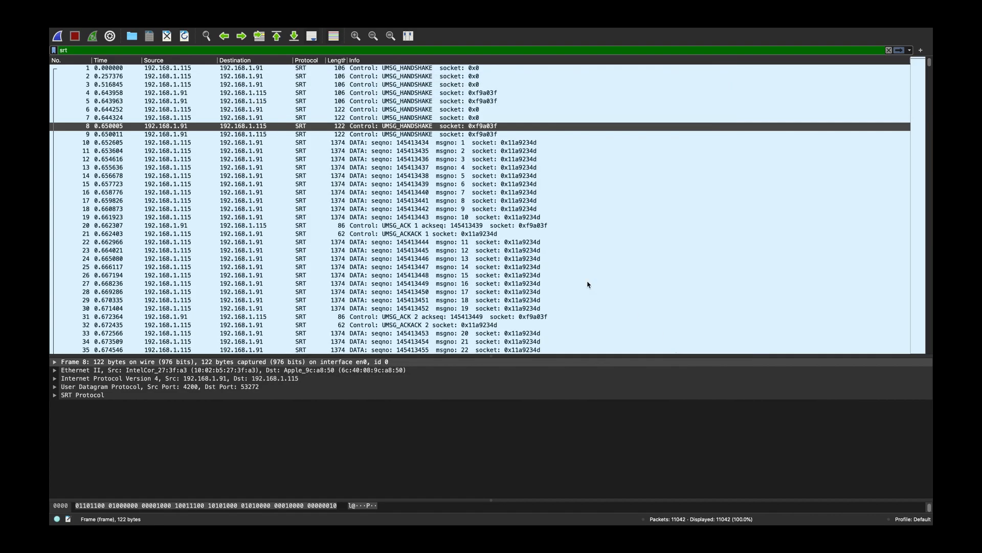
- Set the advanced preference udp.try_heuristic_first to TRUE and close the preferences without saving
{"action": "left_click", "coordinate": [104, 33]}
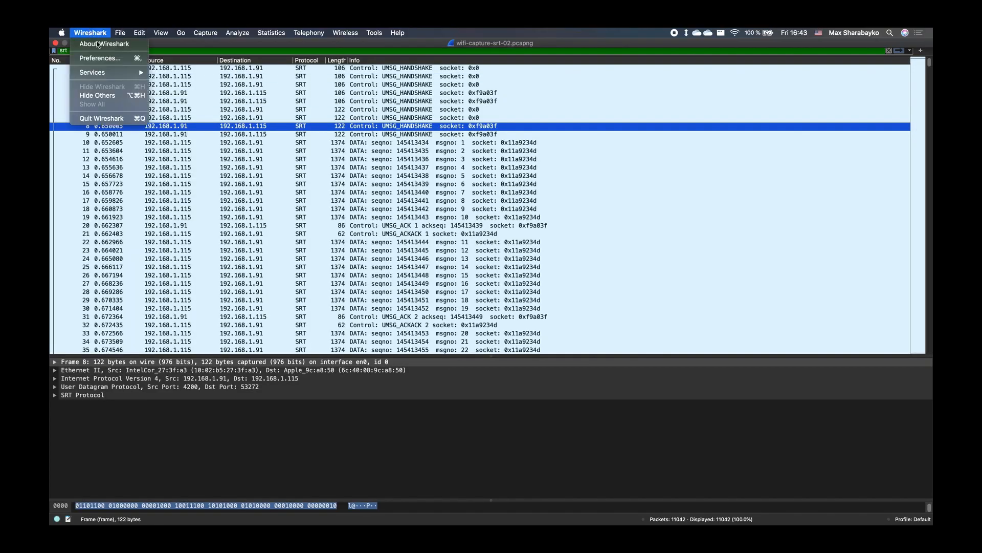
{"action": "left_click", "coordinate": [105, 57]}
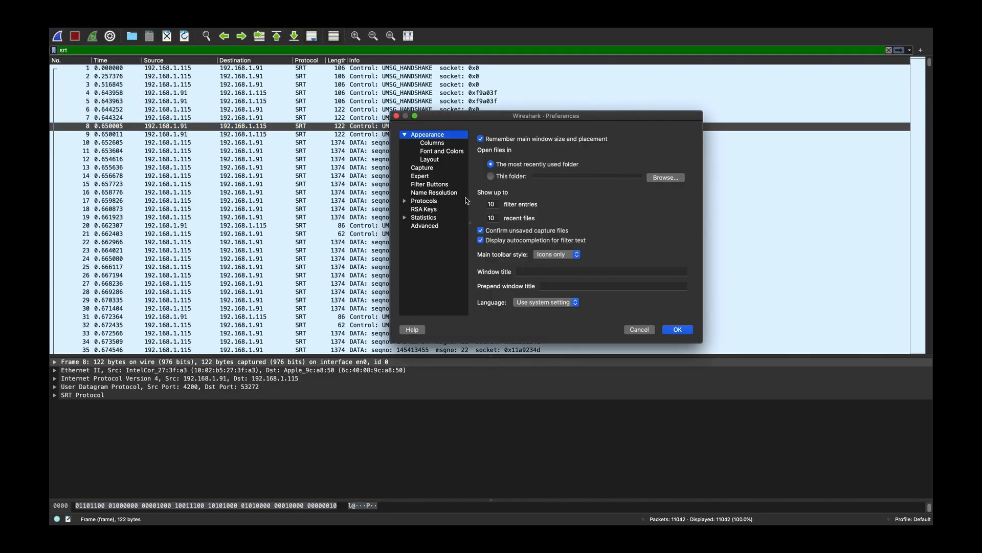
{"action": "left_click", "coordinate": [422, 228]}
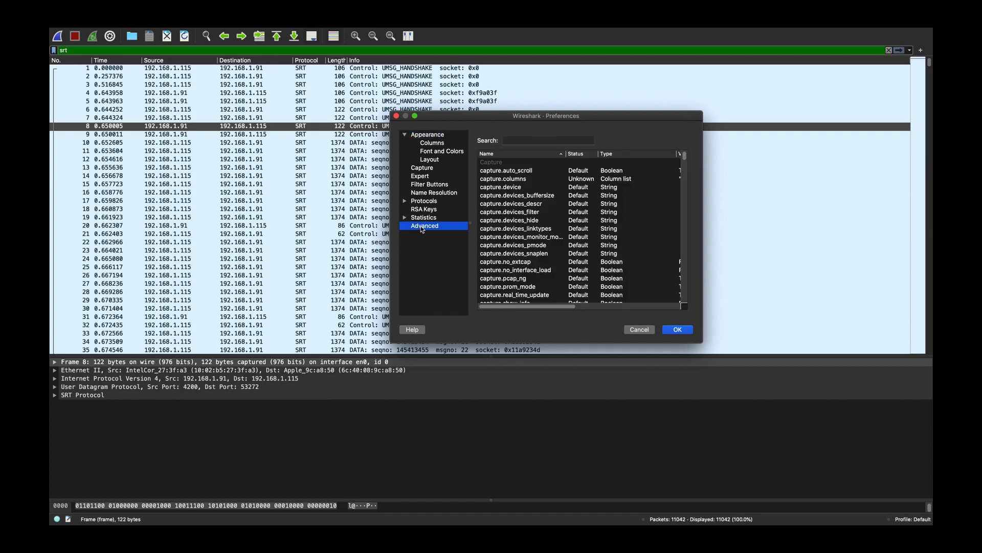
{"action": "left_click", "coordinate": [525, 140]}
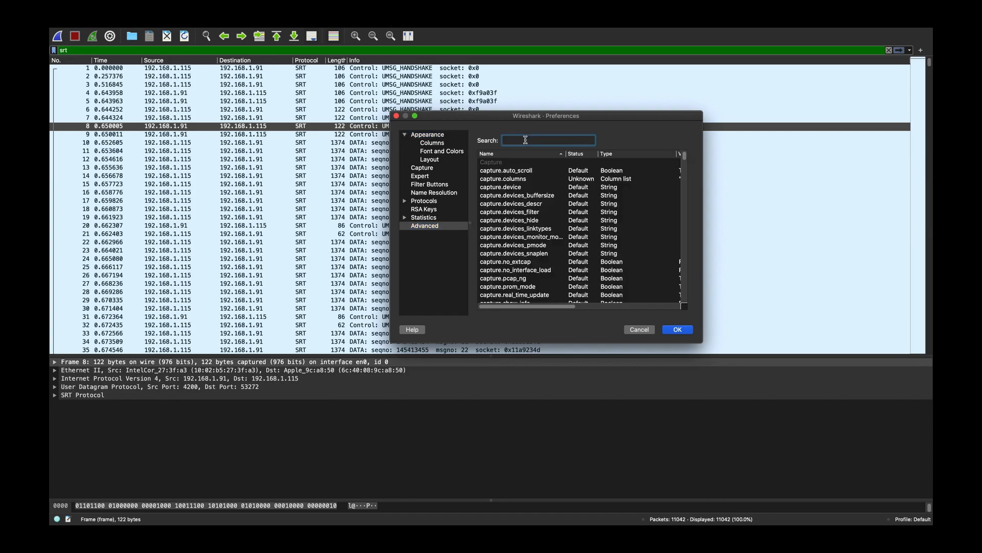
{"action": "type", "text": "udp"}
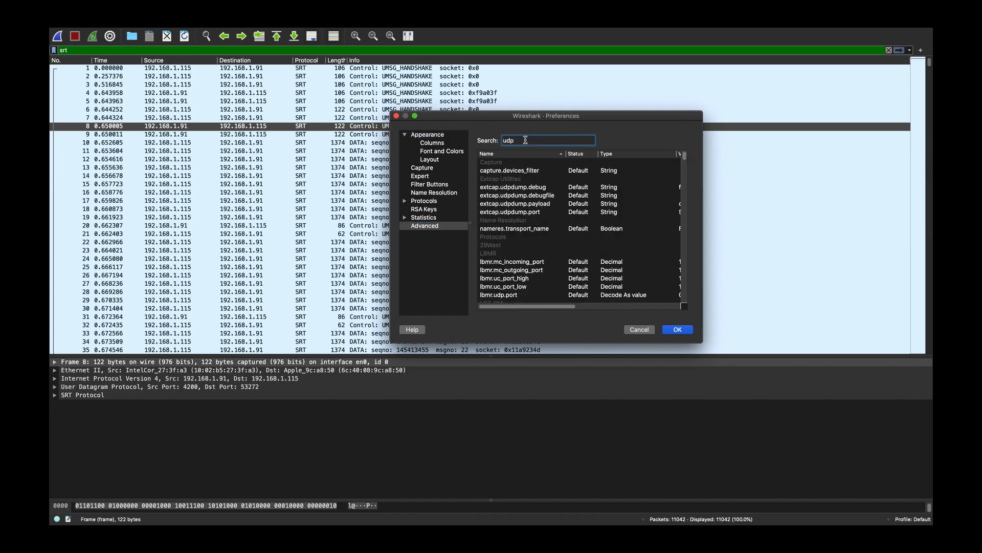
{"action": "type", "text": ".try_he"}
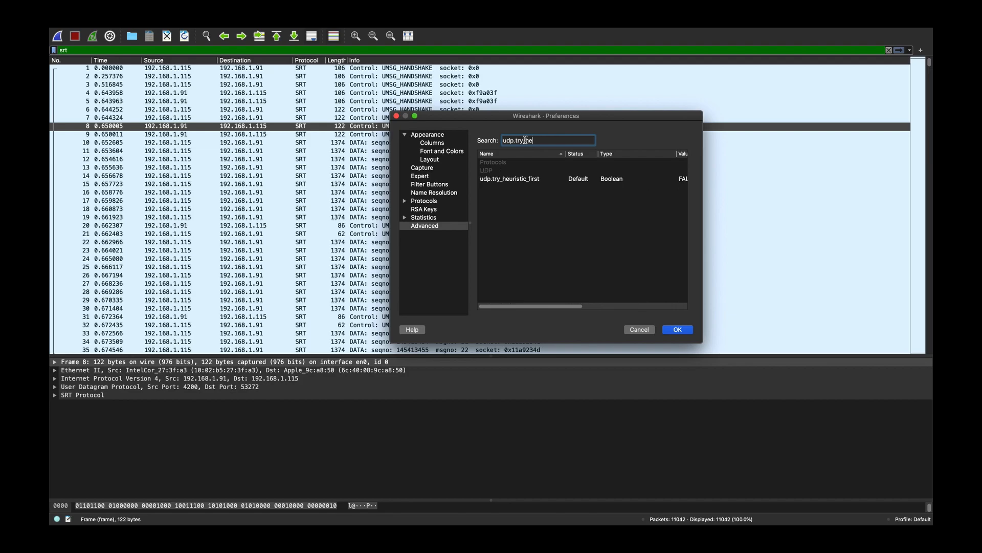
{"action": "left_click", "coordinate": [526, 178]}
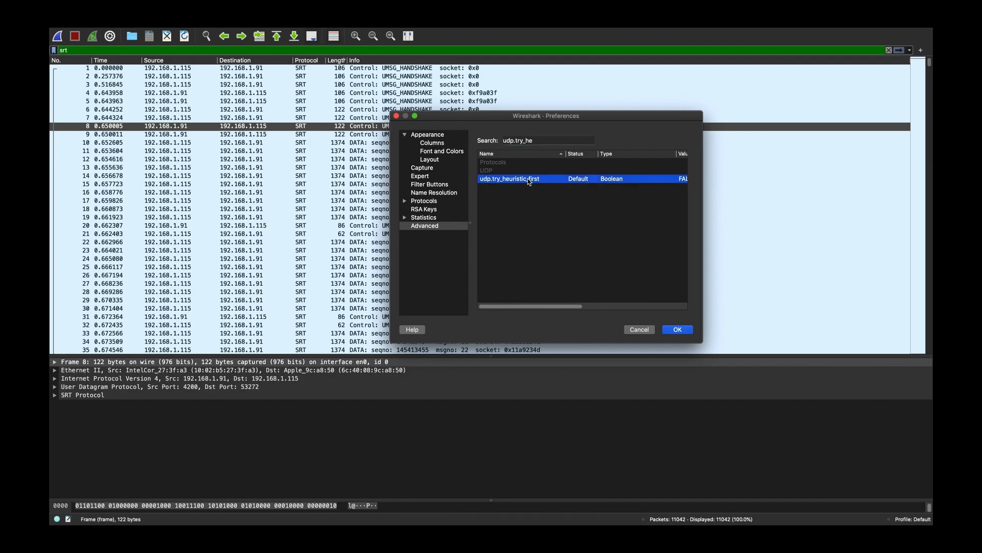
{"action": "left_click_drag", "start_coordinate": [551, 307], "coordinate": [686, 311]}
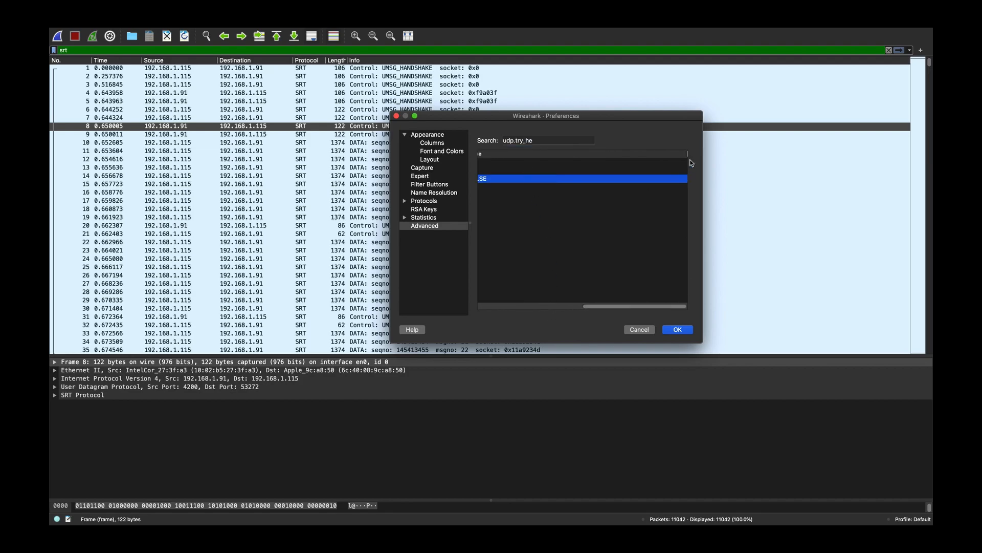
{"action": "left_click_drag", "start_coordinate": [686, 154], "coordinate": [645, 154]}
{"action": "double_click", "coordinate": [663, 179]}
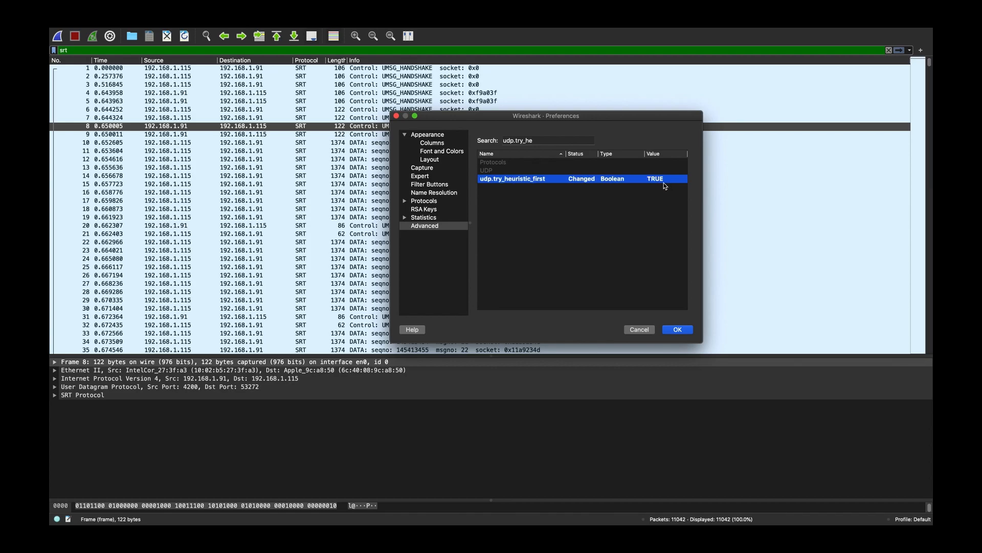
{"action": "left_click", "coordinate": [648, 332]}
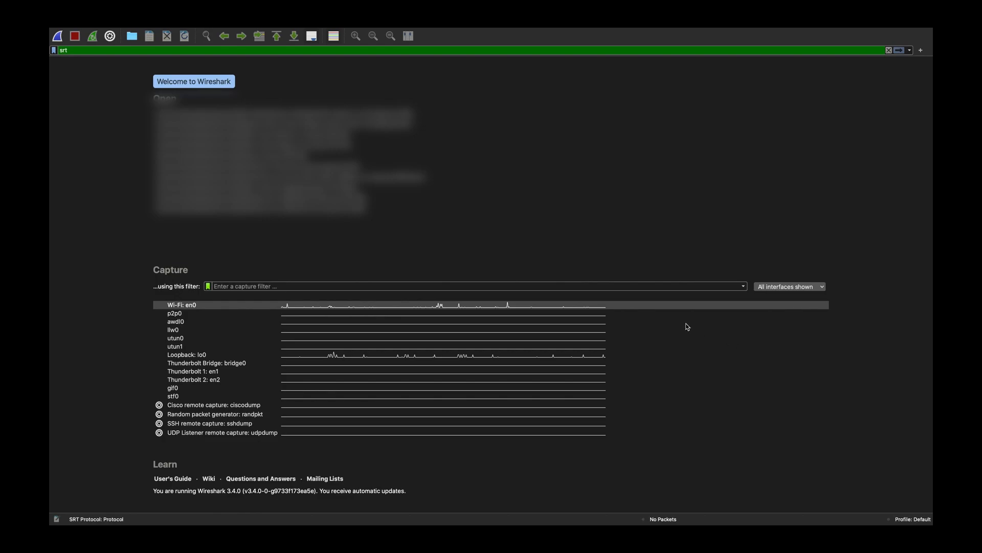
- Capture SRT traffic on the Wi-Fi: en0 interface and stop the capture after the UMSG_SHUTDOWN packet
{"action": "double_click", "coordinate": [644, 310]}
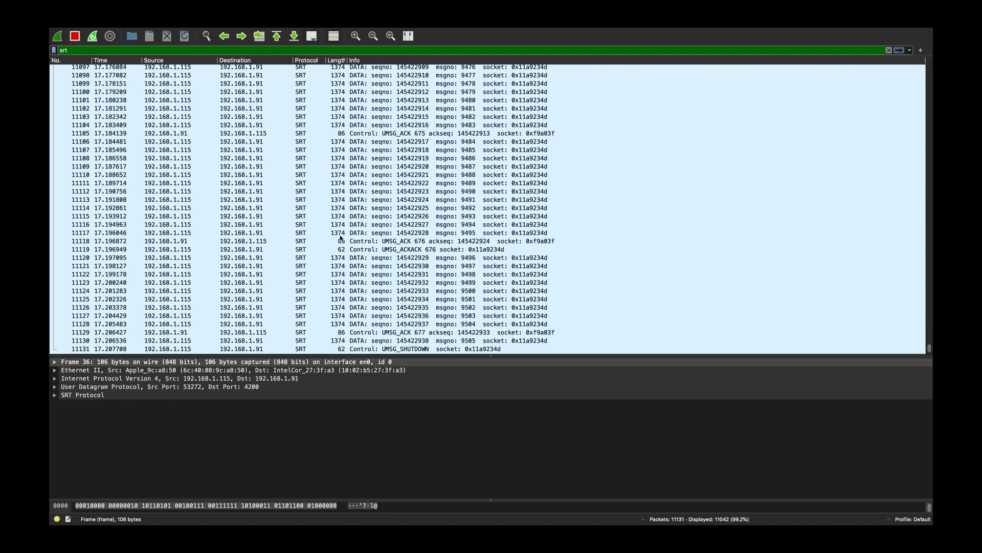
{"action": "left_click", "coordinate": [357, 351]}
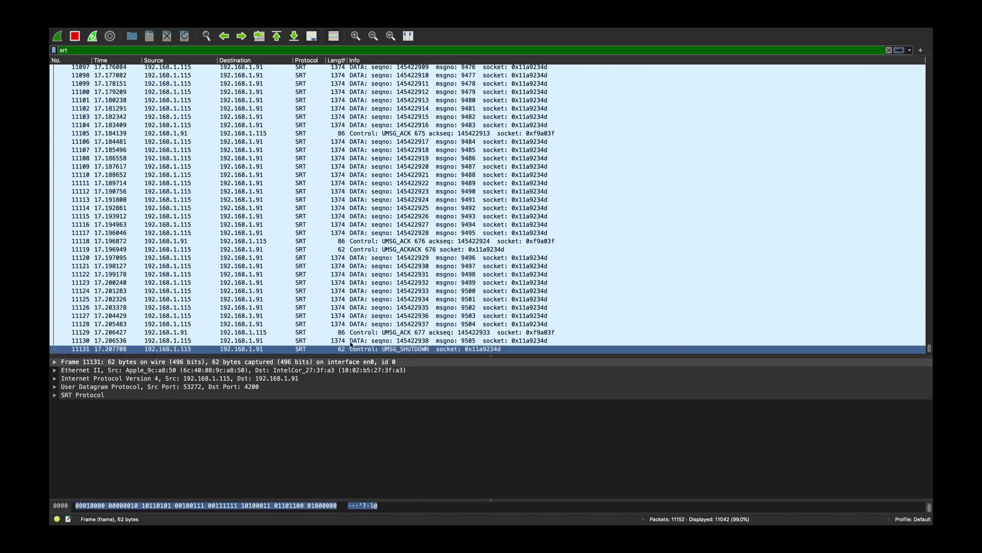
{"action": "left_click", "coordinate": [75, 37]}
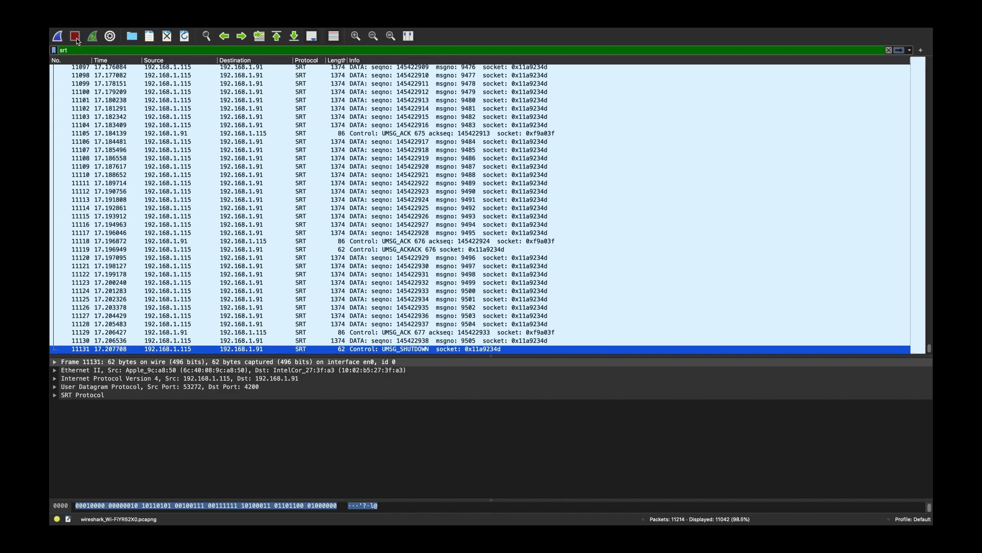
{"action": "left_click", "coordinate": [228, 134]}
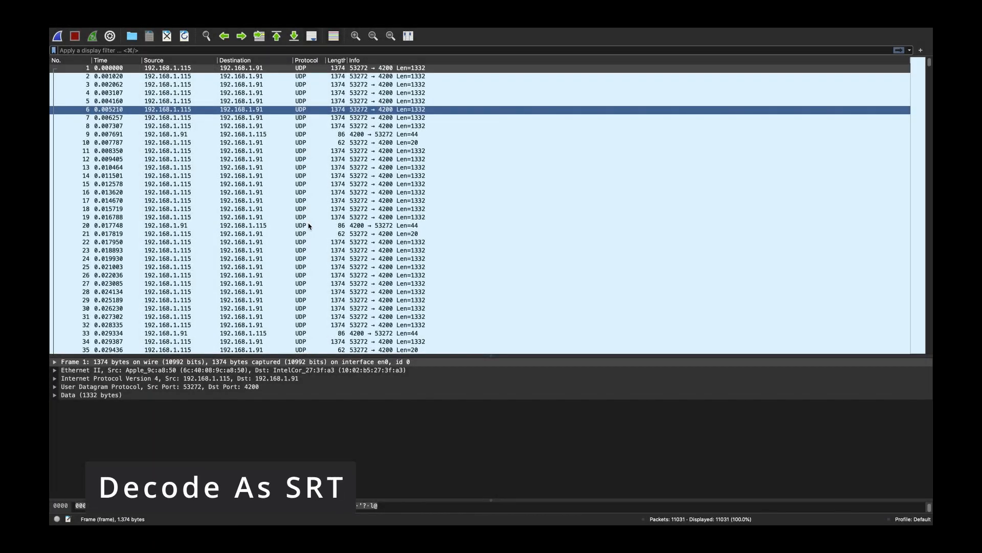
- Decode the UDP traffic on port 53272 as SRT, starting from packet 6, and accept the Decode As settings
{"action": "left_click", "coordinate": [316, 134]}
{"action": "left_click", "coordinate": [320, 160]}
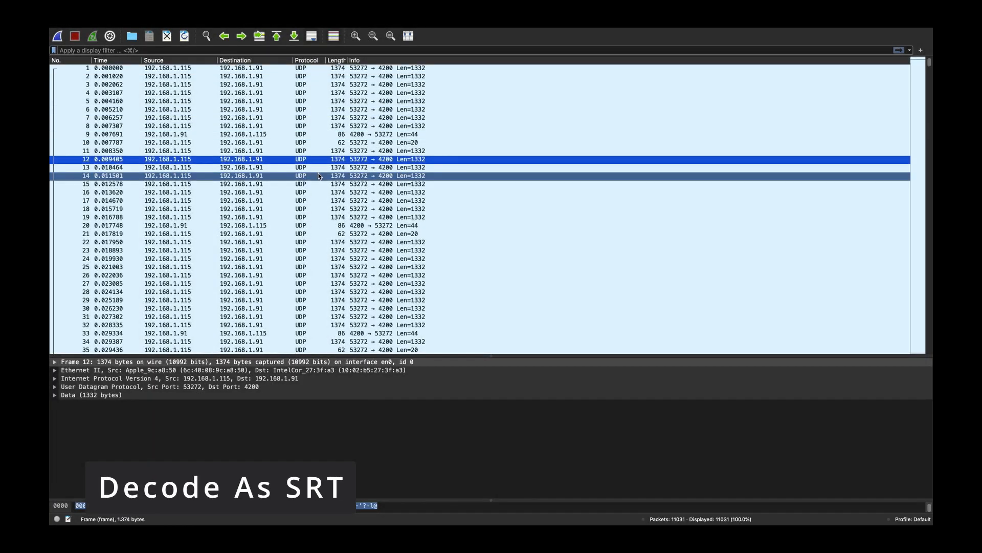
{"action": "left_click", "coordinate": [320, 176]}
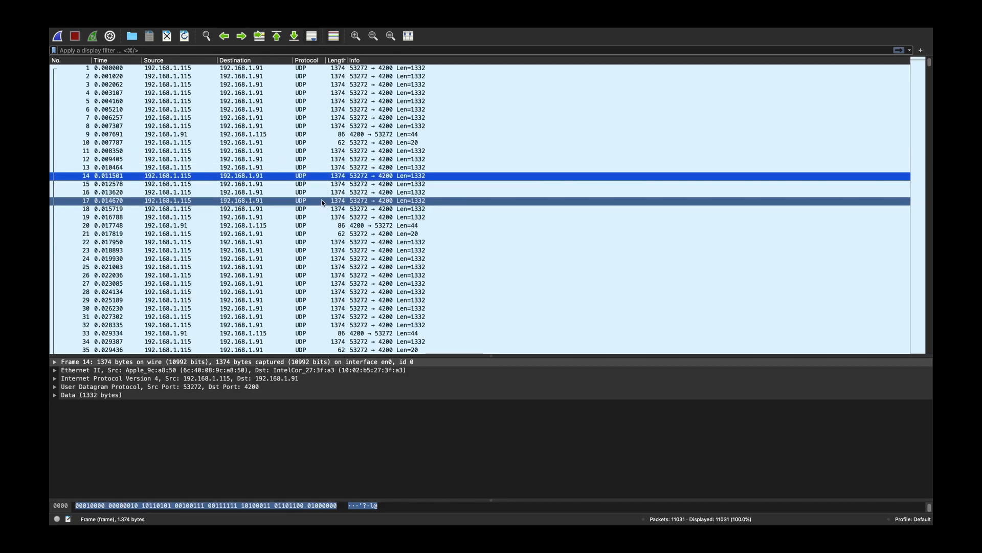
{"action": "left_click", "coordinate": [278, 110]}
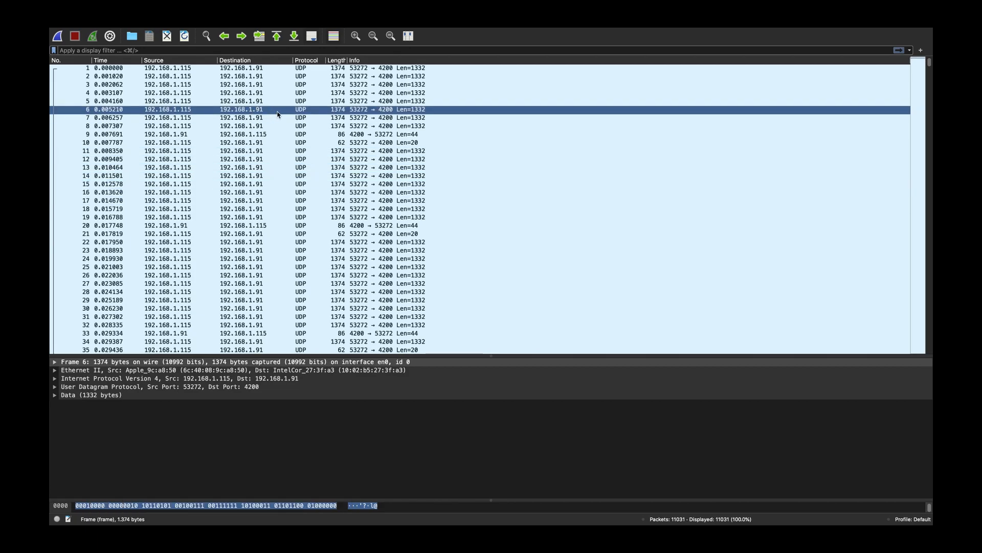
{"action": "right_click", "coordinate": [295, 111]}
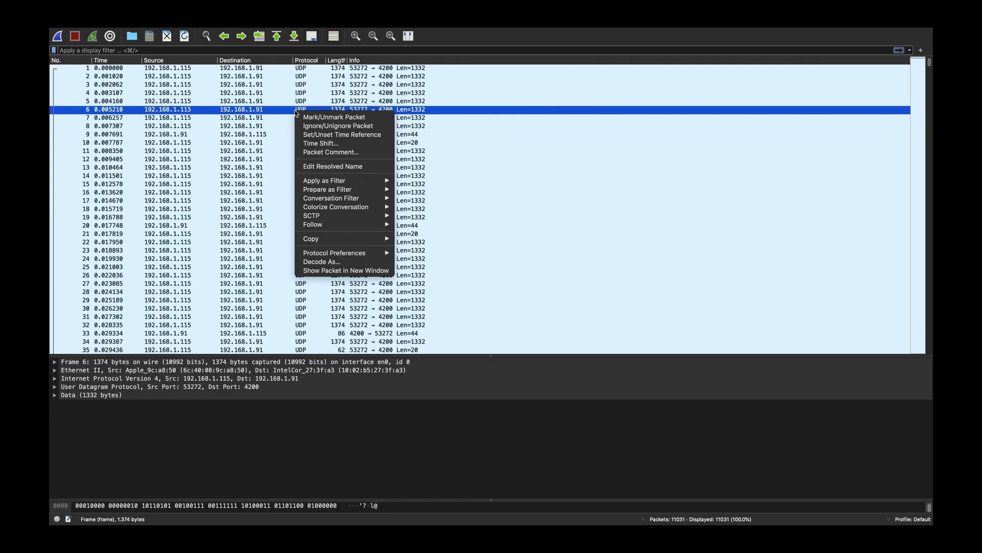
{"action": "mouse_move", "coordinate": [337, 190]}
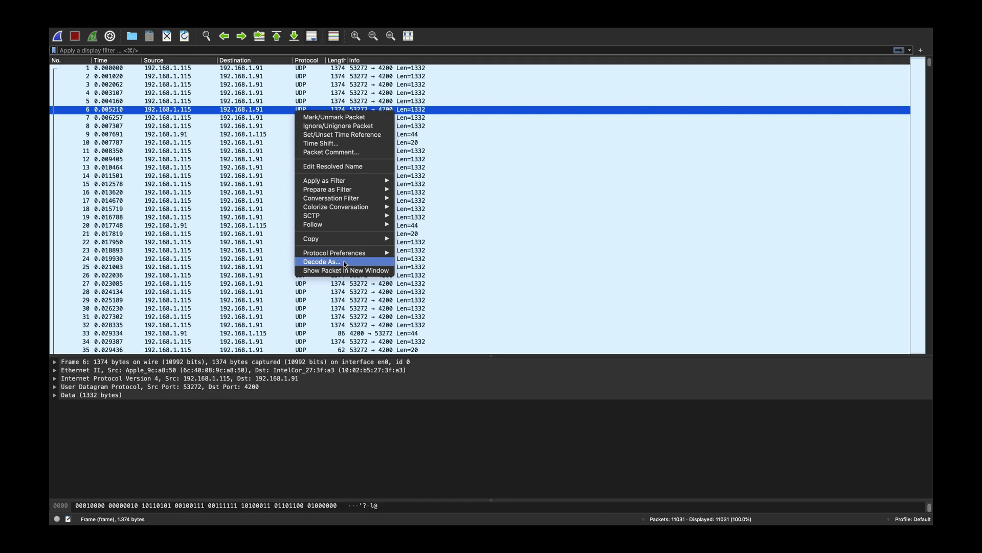
{"action": "left_click", "coordinate": [322, 262]}
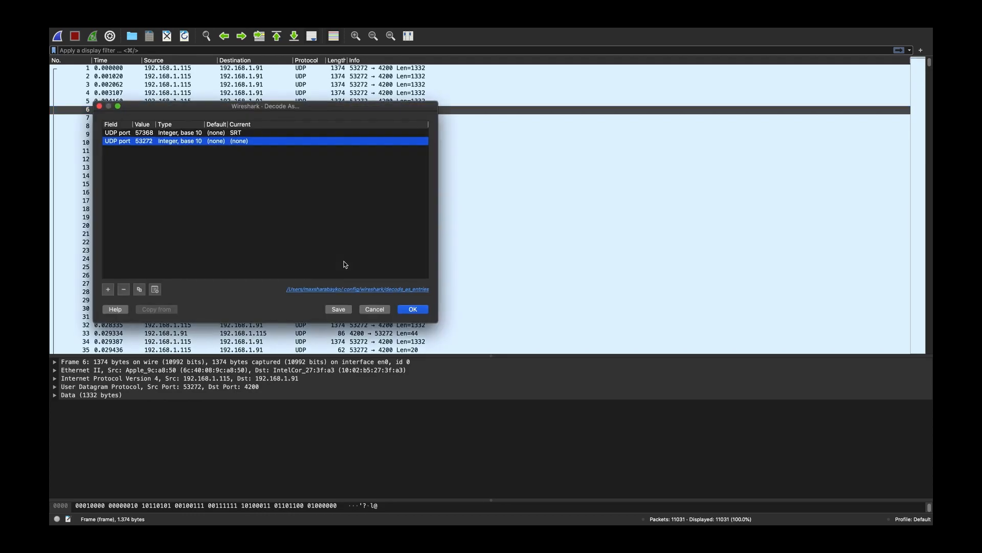
{"action": "double_click", "coordinate": [253, 143]}
{"action": "type", "text": "srt"}
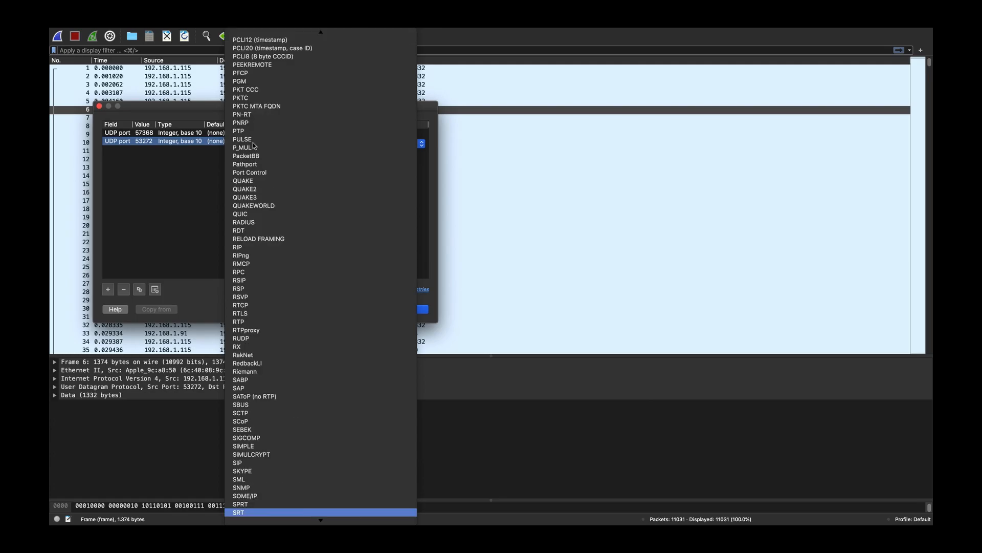
{"action": "key", "text": "Return"}
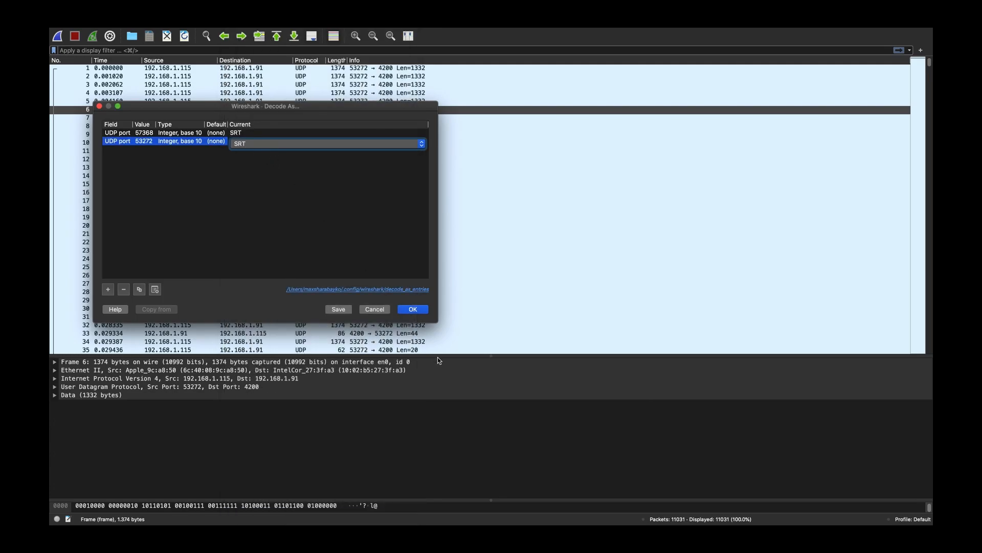
{"action": "left_click", "coordinate": [420, 309]}
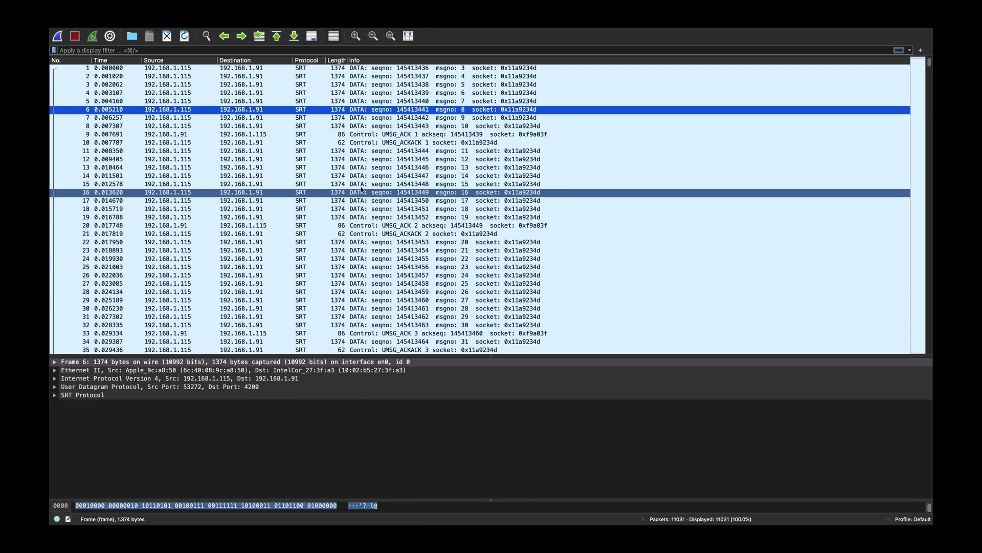
- Expand the SRT Protocol details of ACK packet 9 and examine the same fields for data packets 18 and 28
{"action": "left_click", "coordinate": [327, 134]}
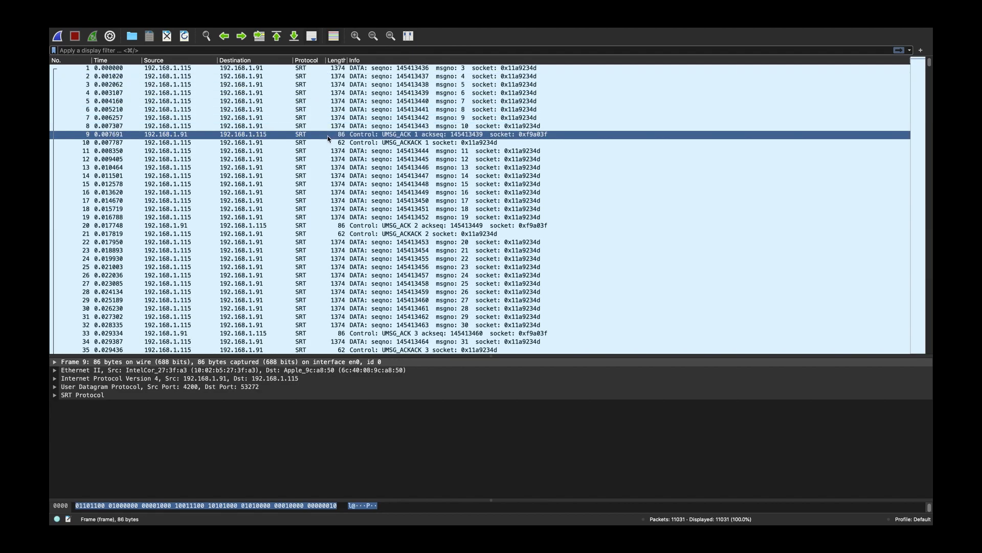
{"action": "left_click", "coordinate": [55, 395]}
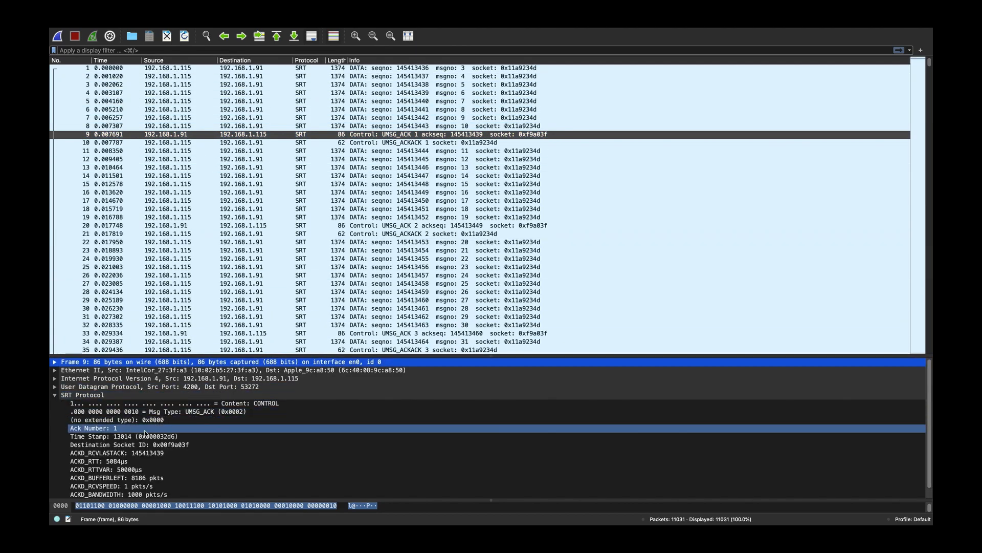
{"action": "scroll", "coordinate": [200, 429], "scroll_direction": "down", "scroll_amount": 1}
{"action": "left_click", "coordinate": [256, 209]}
{"action": "left_click", "coordinate": [229, 444]}
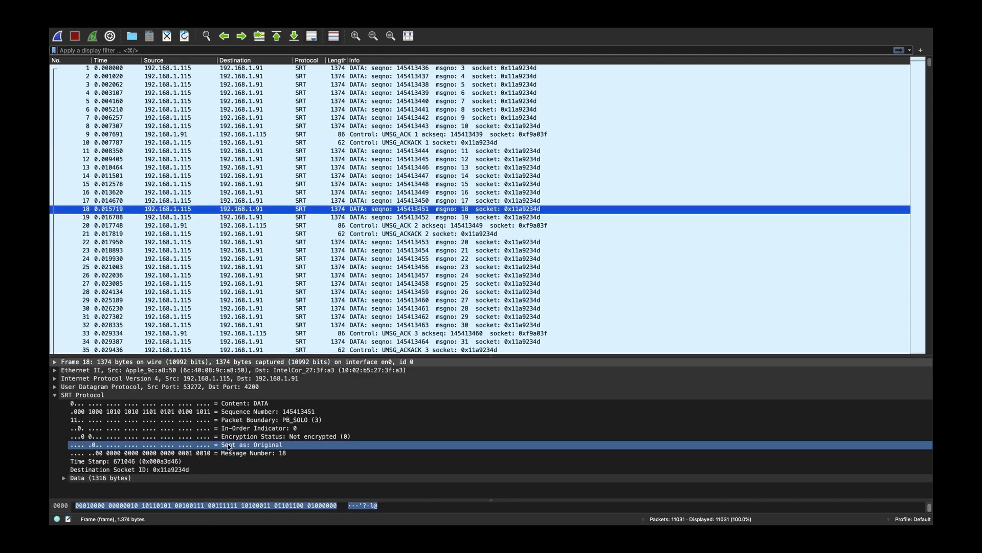
{"action": "scroll", "coordinate": [299, 221], "scroll_direction": "down", "scroll_amount": 2}
{"action": "left_click", "coordinate": [303, 244]}
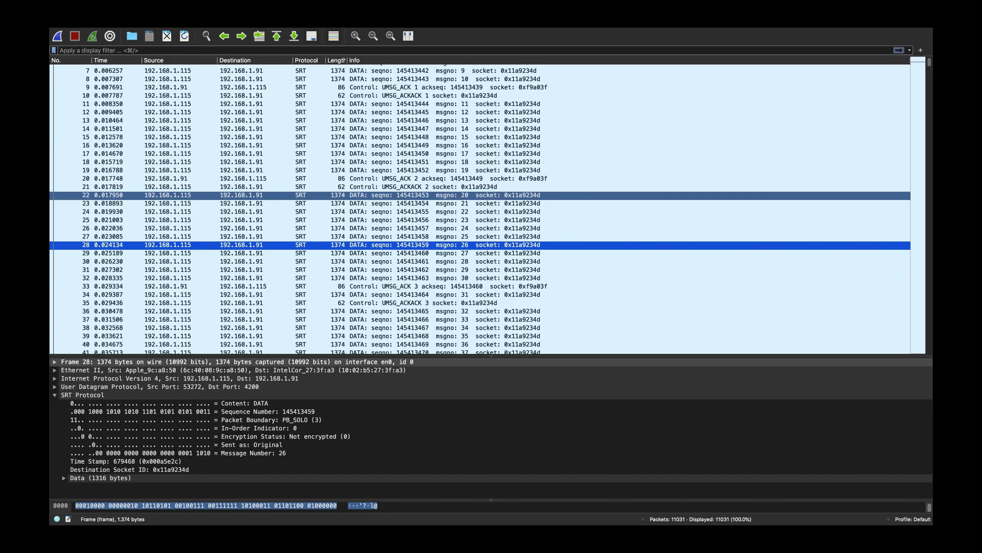
- Compare the acknowledgement fields and capture times of the UMSG_ACK packets 20 and 33 with UMSG_ACKACK packet 21
{"action": "left_click", "coordinate": [367, 106]}
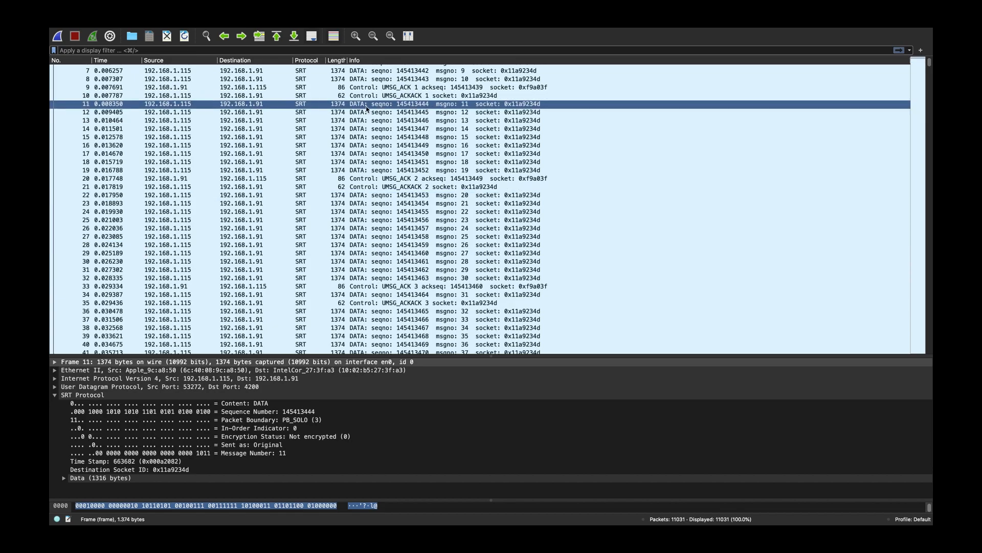
{"action": "left_click", "coordinate": [371, 179]}
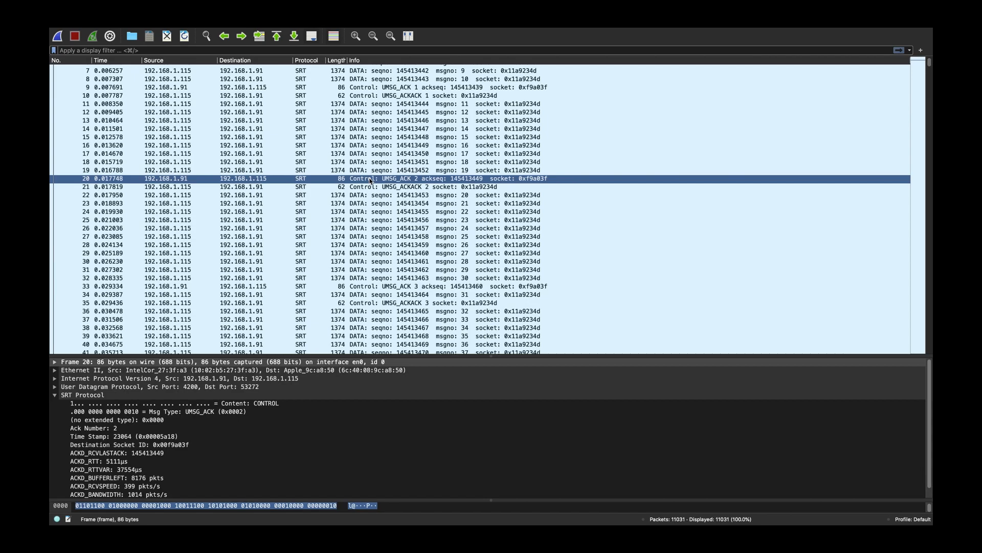
{"action": "left_click", "coordinate": [370, 185]}
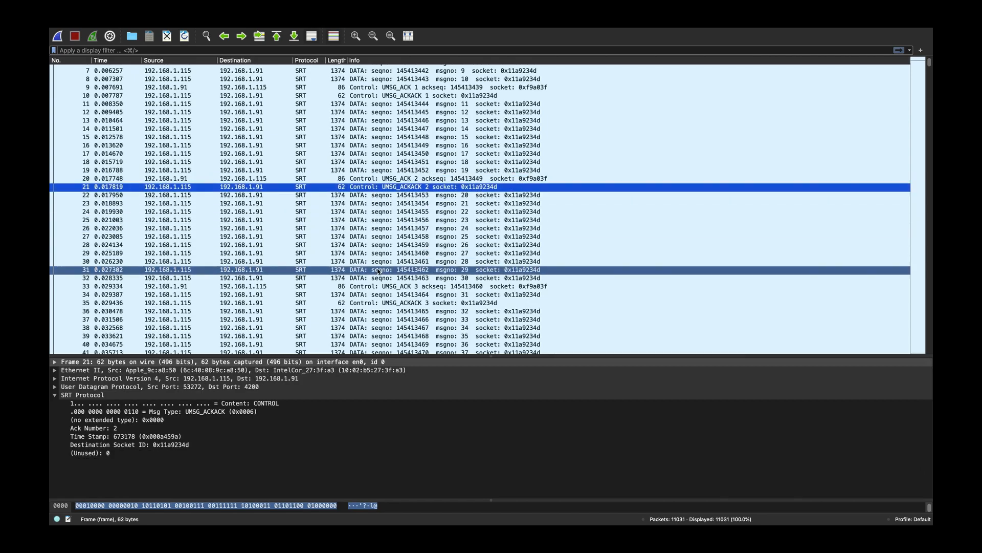
{"action": "left_click", "coordinate": [354, 180]}
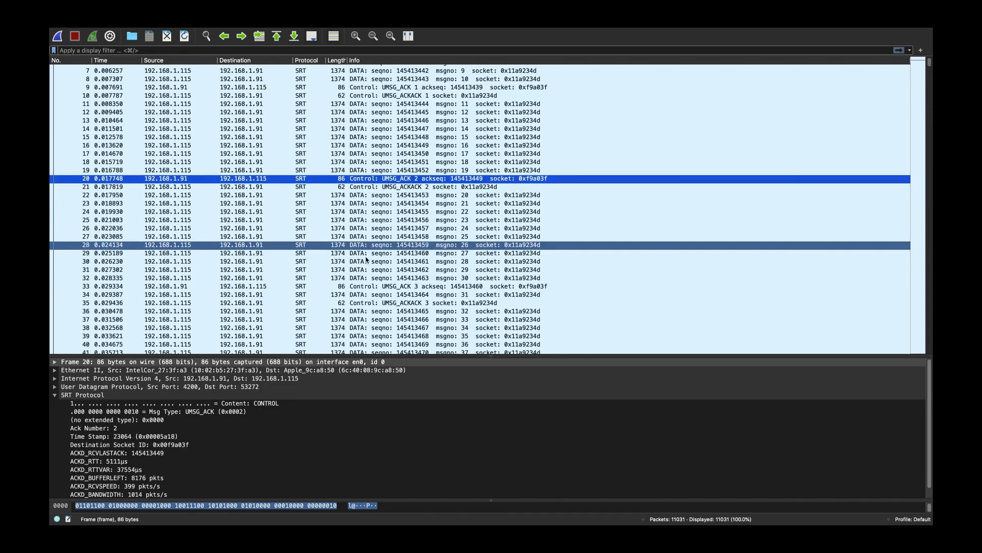
{"action": "left_click", "coordinate": [369, 288]}
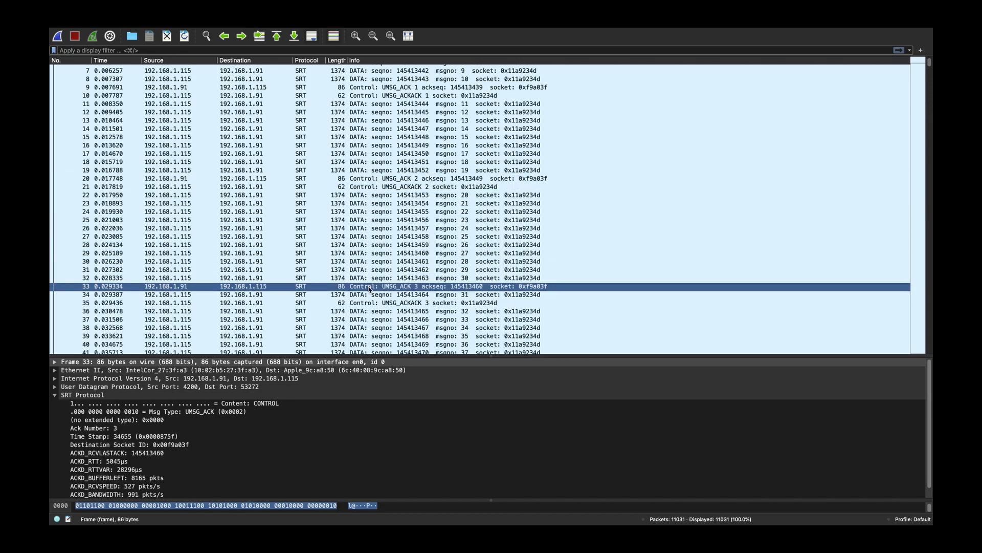
{"action": "left_click", "coordinate": [367, 180]}
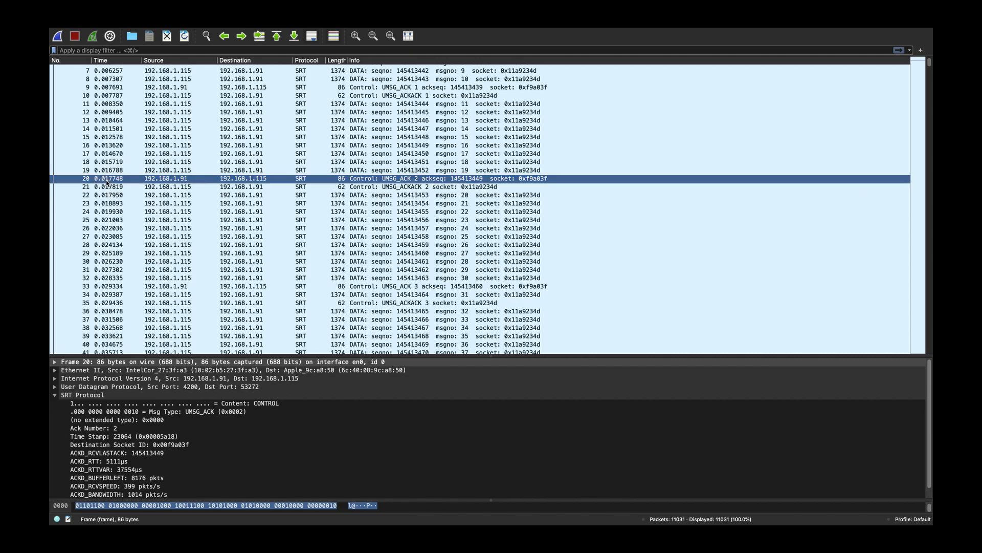
{"action": "left_click", "coordinate": [108, 289]}
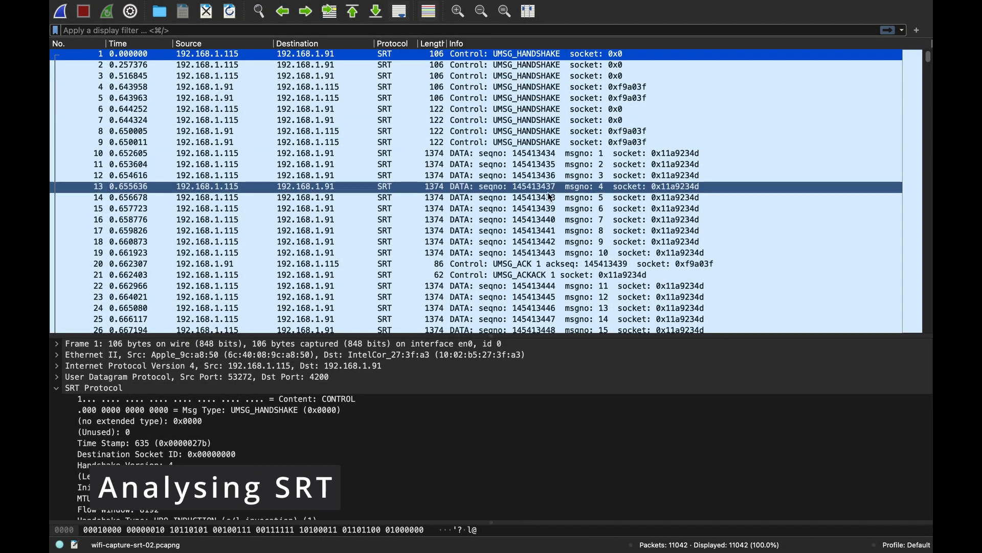
- Look through the handshake, data and ACK packets in wifi-capture-srt-02.pcapng and examine the SRT header and payload of data packet 10
{"action": "scroll", "coordinate": [532, 212], "scroll_direction": "down", "scroll_amount": 3}
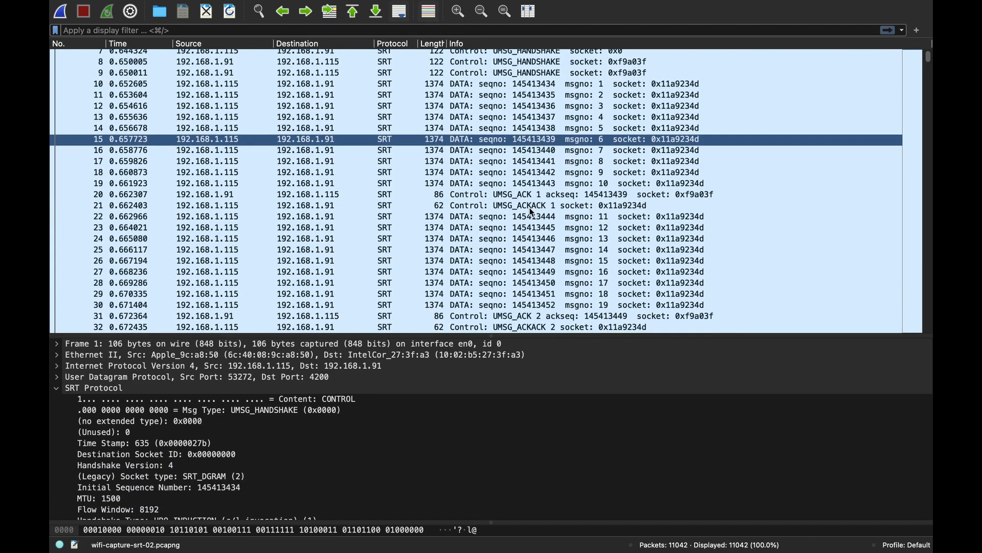
{"action": "scroll", "coordinate": [532, 211], "scroll_direction": "down", "scroll_amount": 5}
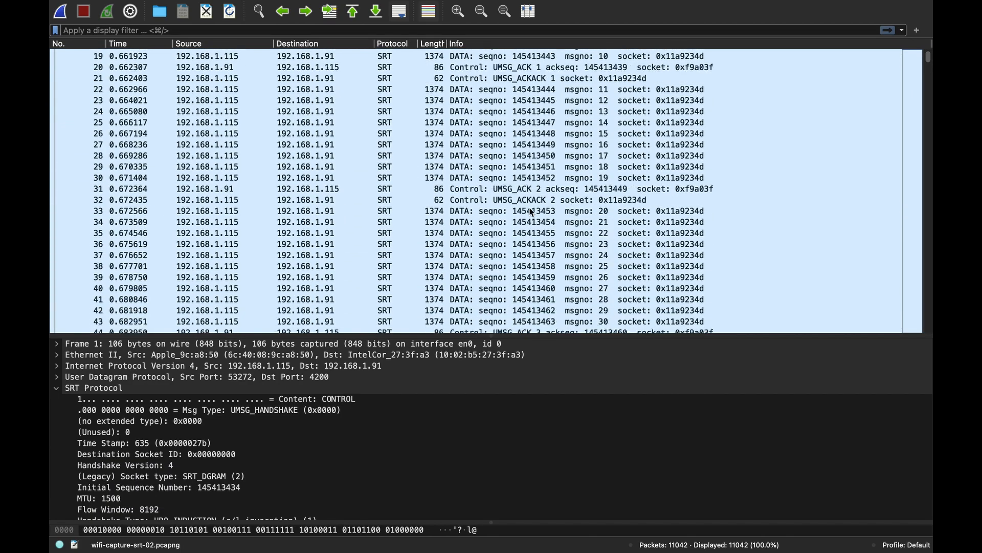
{"action": "scroll", "coordinate": [533, 212], "scroll_direction": "up", "scroll_amount": 8}
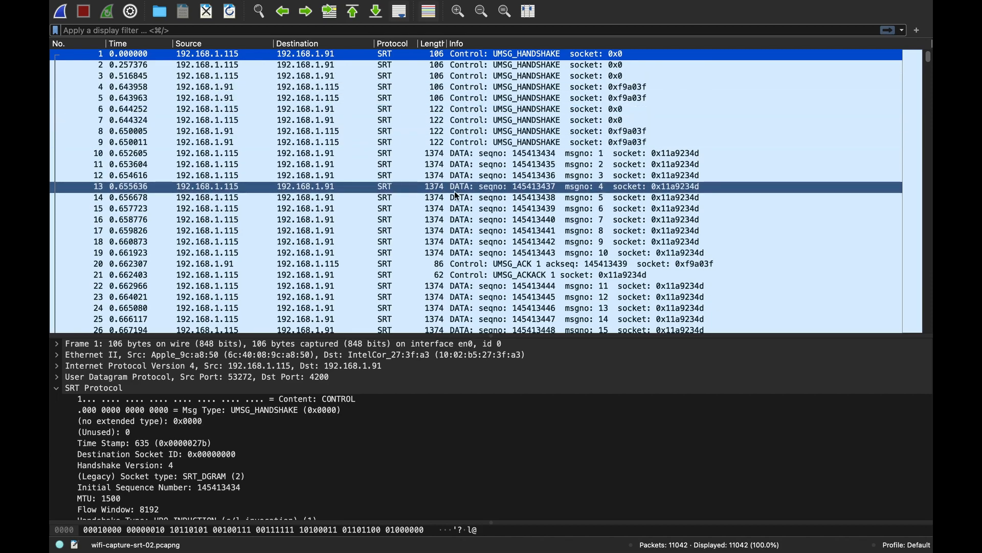
{"action": "scroll", "coordinate": [454, 191], "scroll_direction": "down", "scroll_amount": 2}
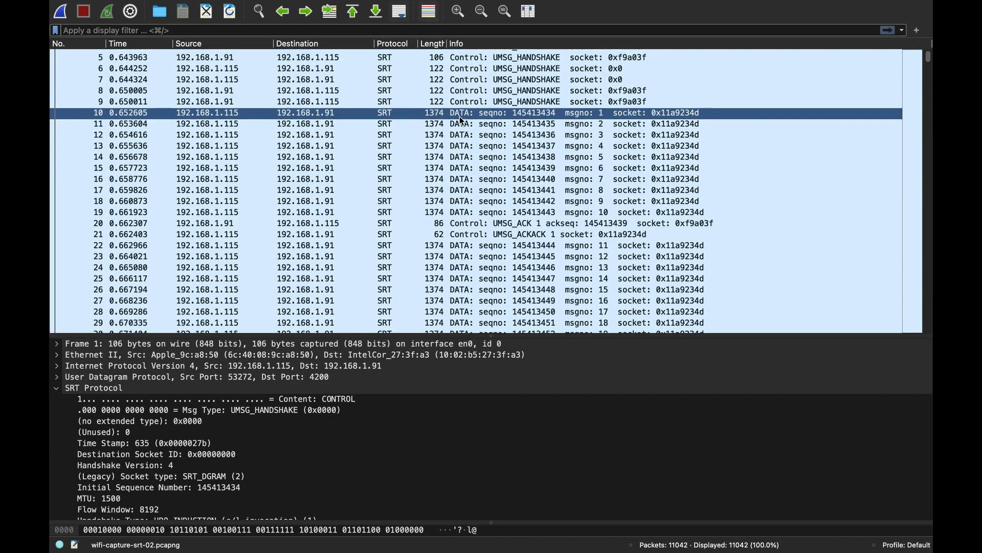
{"action": "left_click", "coordinate": [459, 115]}
{"action": "scroll", "coordinate": [263, 478], "scroll_direction": "down", "scroll_amount": 1}
{"action": "left_click", "coordinate": [263, 477]}
{"action": "left_click", "coordinate": [69, 492]}
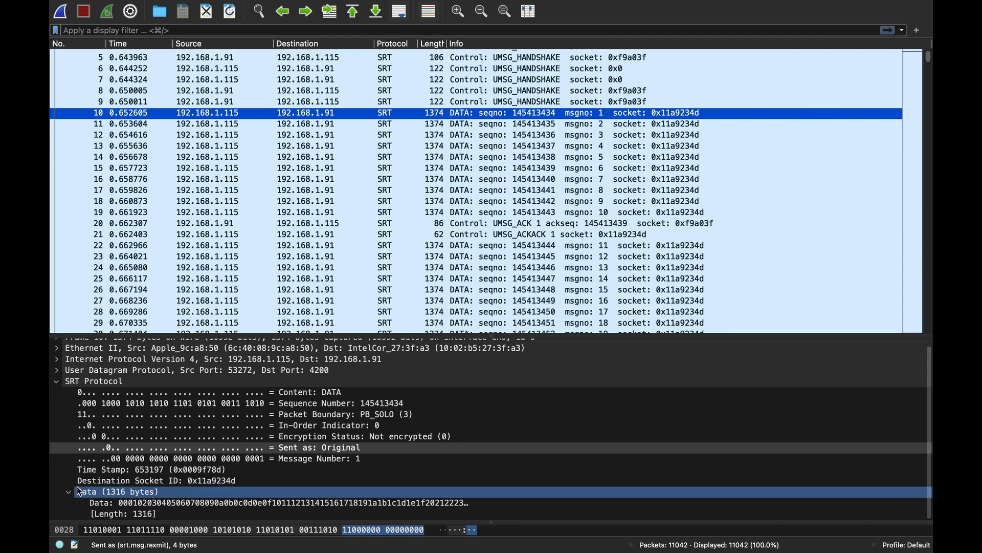
{"action": "left_click", "coordinate": [69, 495]}
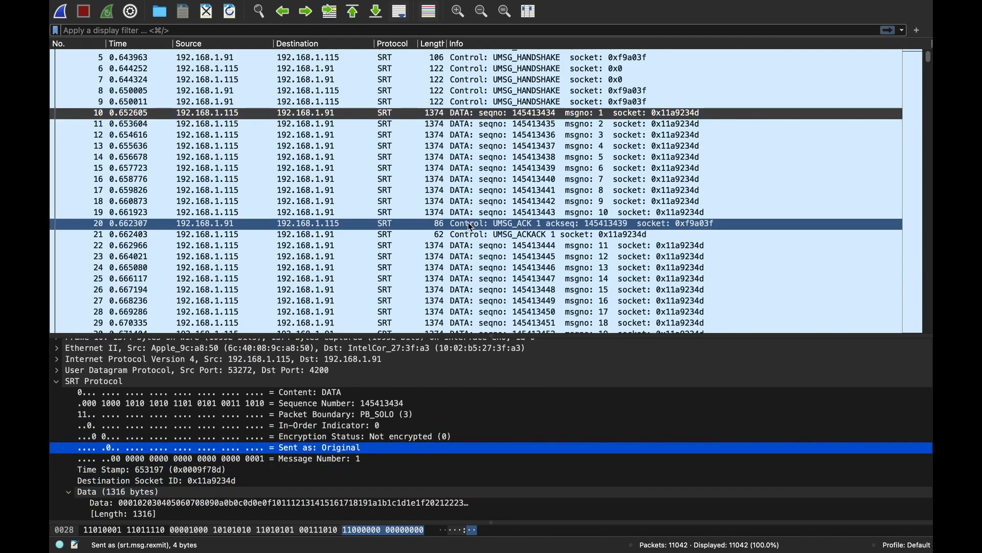
- Switch to the SRT Internet-Draft in the browser and go to section 3, Packet Structure, from the table of contents
{"action": "key", "text": "ctrl+Right"}
{"action": "scroll", "coordinate": [470, 227], "scroll_direction": "up", "scroll_amount": 5}
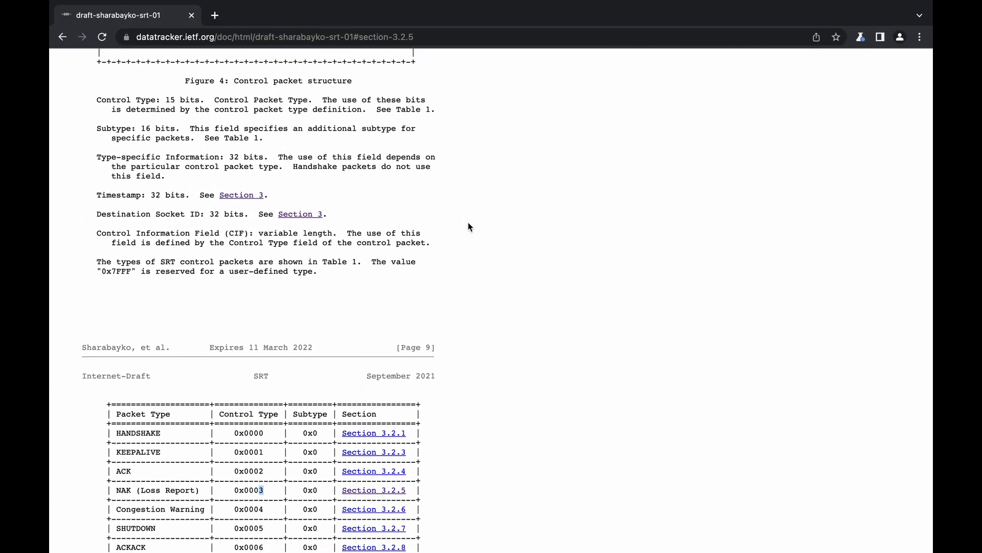
{"action": "scroll", "coordinate": [469, 227], "scroll_direction": "up", "scroll_amount": 12}
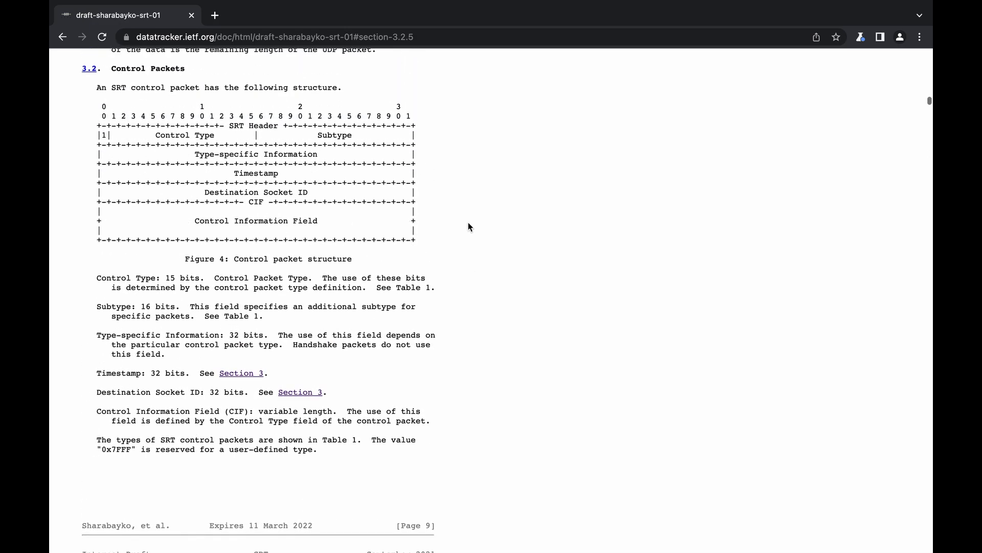
{"action": "scroll", "coordinate": [469, 226], "scroll_direction": "up", "scroll_amount": 20}
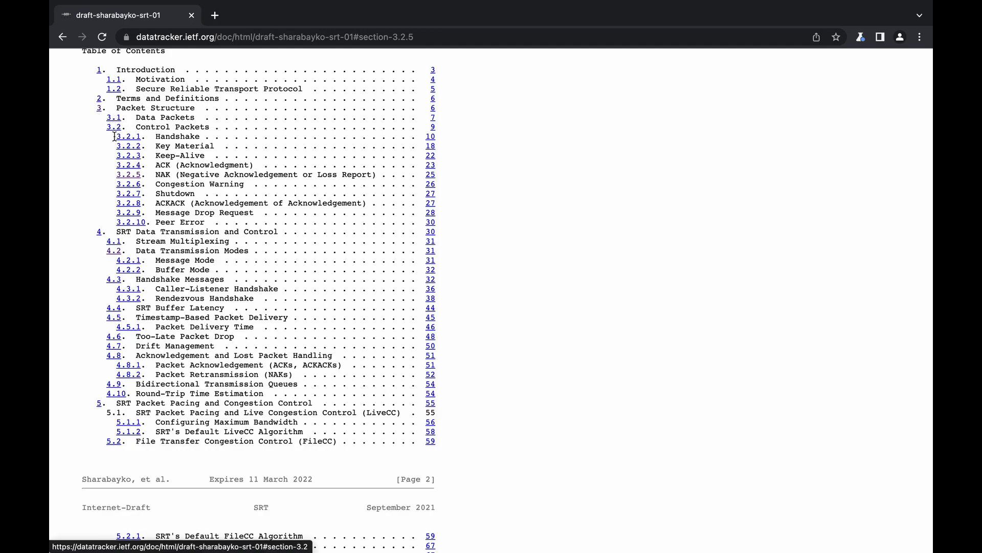
{"action": "left_click", "coordinate": [100, 109]}
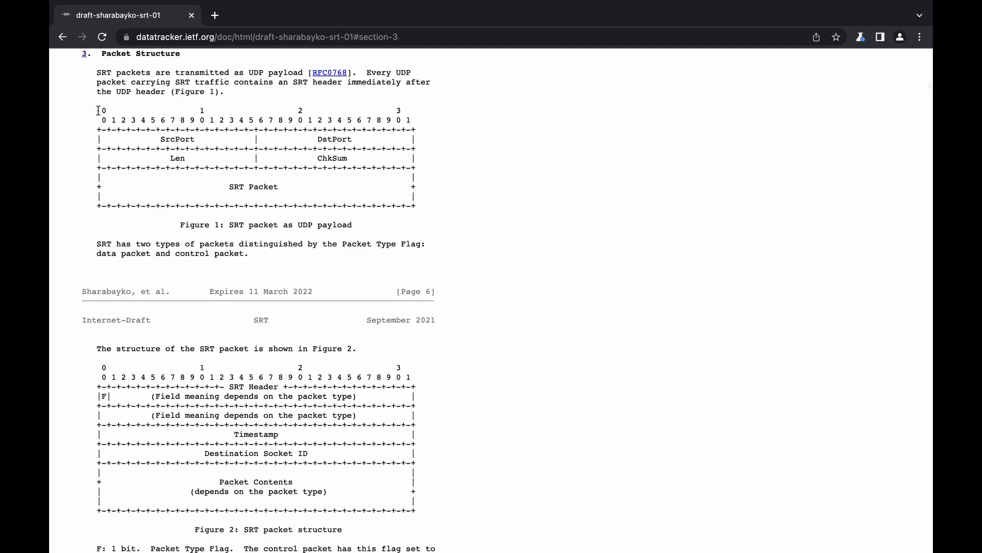
- Highlight the Figure 2 SRT packet diagram and the Packet Type Flag values for control and data packets
{"action": "scroll", "coordinate": [156, 141], "scroll_direction": "down", "scroll_amount": 4}
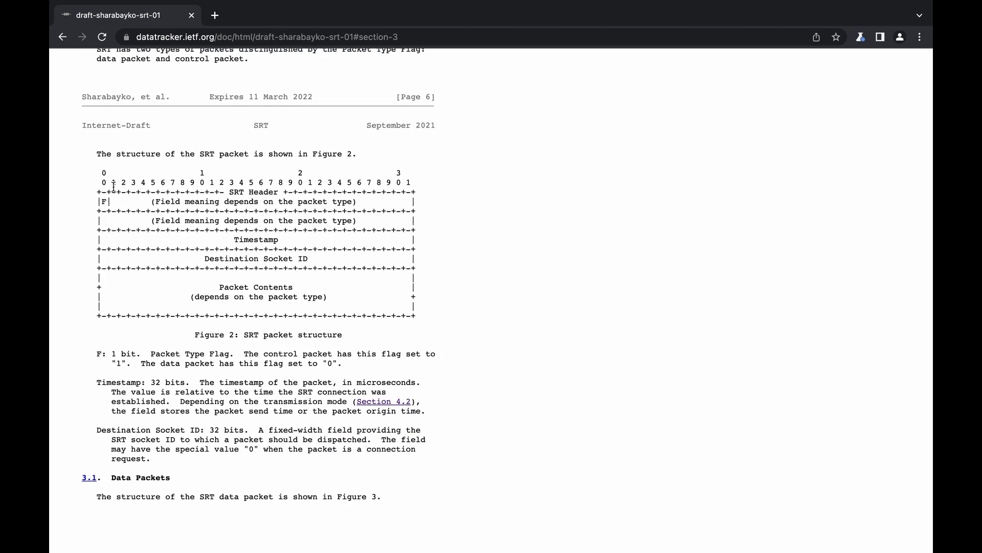
{"action": "left_click_drag", "start_coordinate": [96, 174], "coordinate": [420, 321]}
{"action": "left_click", "coordinate": [425, 324]}
{"action": "left_click_drag", "start_coordinate": [112, 362], "coordinate": [127, 363]}
{"action": "left_click_drag", "start_coordinate": [323, 363], "coordinate": [339, 363]}
- Switch to Wireshark, select data packet 10's Content field, apply the display filter srt.iscontrol == 1 and look through the control packets
{"action": "key", "text": "ctrl+Left"}
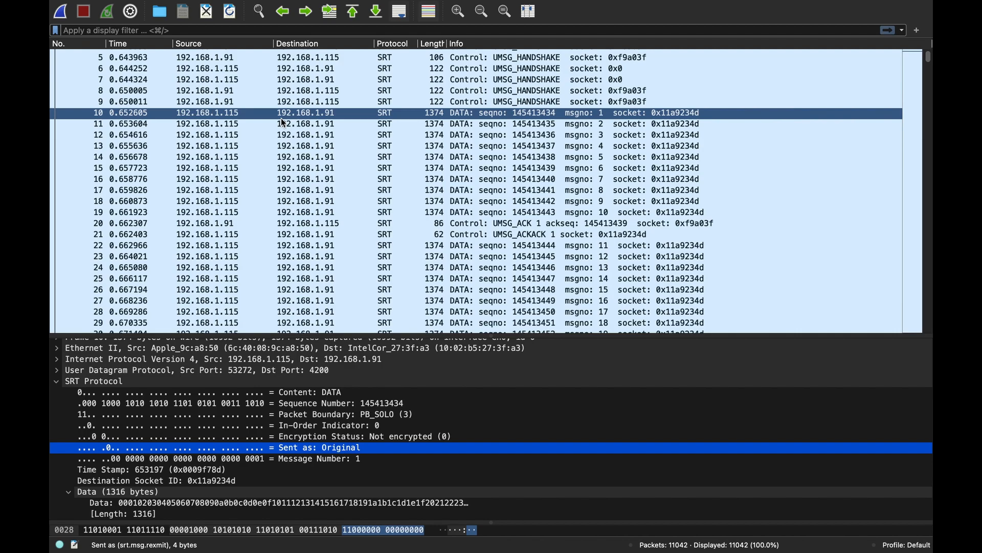
{"action": "left_click", "coordinate": [157, 388]}
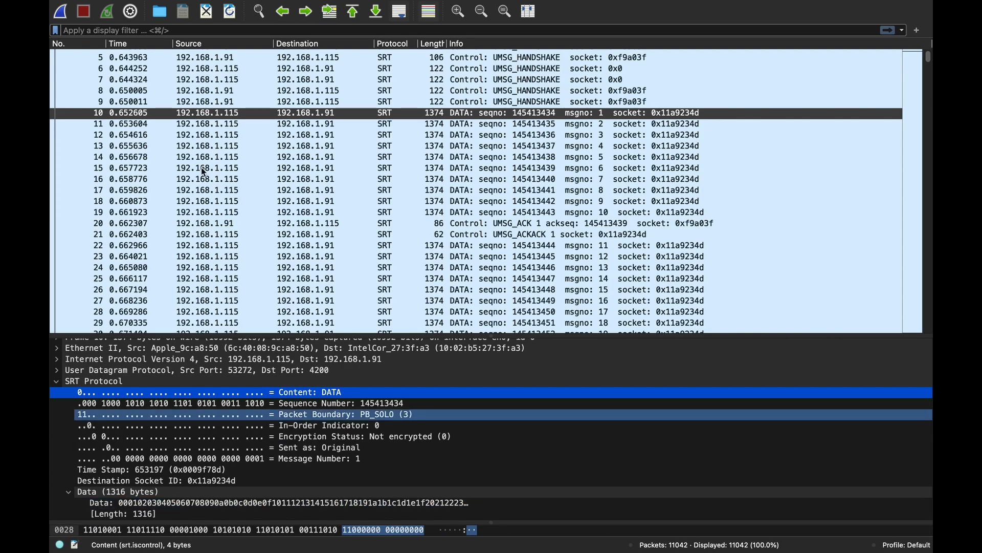
{"action": "type", "text": "s"}
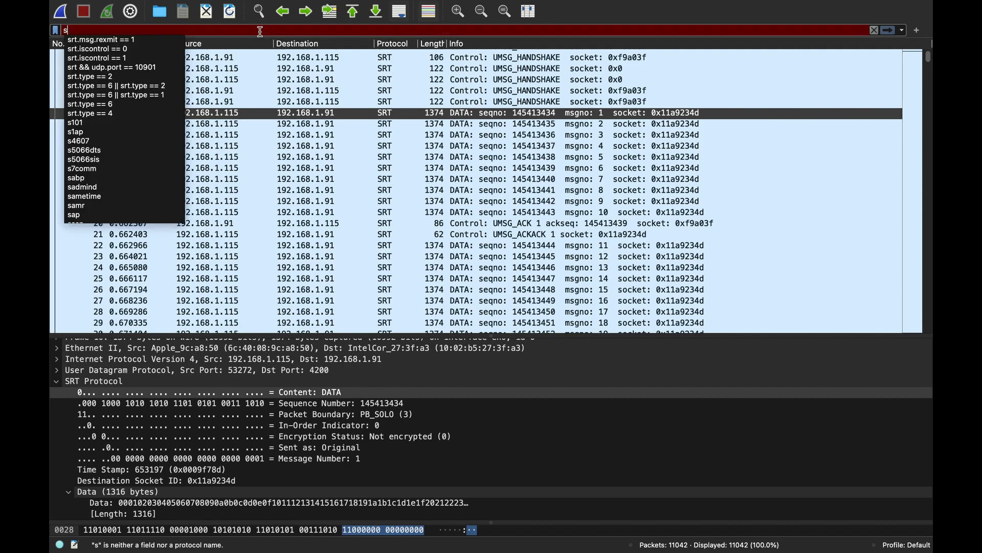
{"action": "type", "text": "rt.iscontrol"}
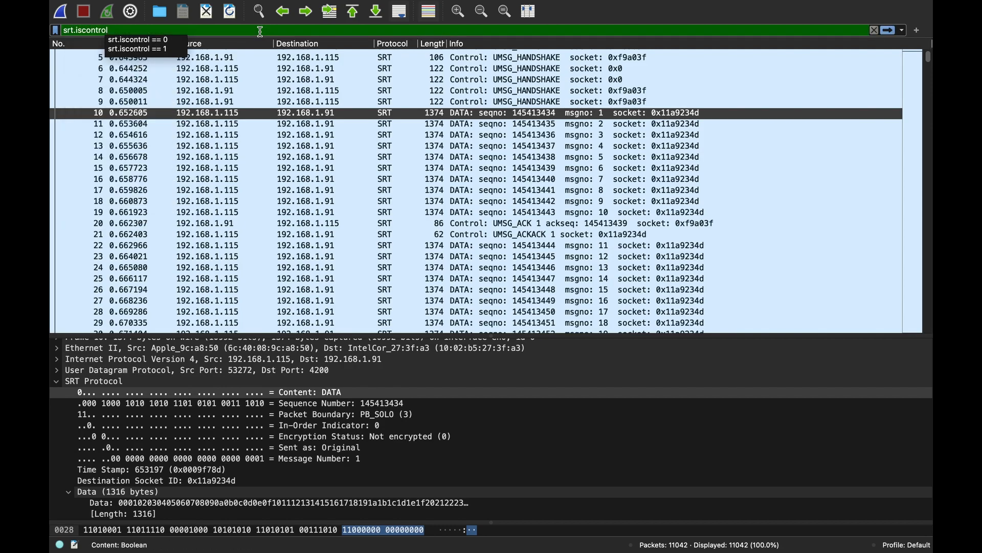
{"action": "type", "text": " == 1"}
{"action": "key", "text": "Return"}
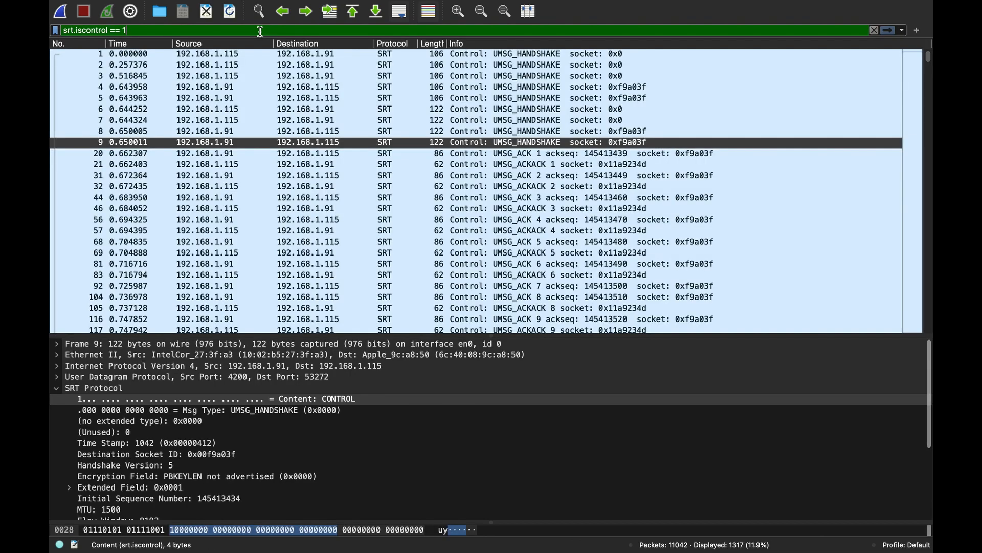
{"action": "scroll", "coordinate": [462, 131], "scroll_direction": "down", "scroll_amount": 8}
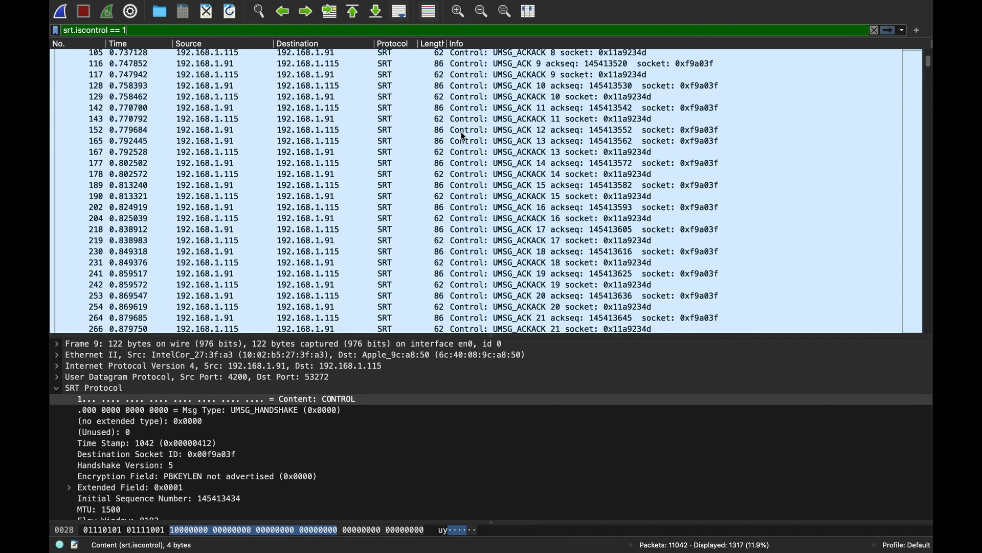
{"action": "scroll", "coordinate": [461, 131], "scroll_direction": "up", "scroll_amount": 9}
- Change the display filter to srt.iscontrol == 0, look through the data packets, and empty the filter expression
{"action": "left_click", "coordinate": [204, 78]}
{"action": "left_click", "coordinate": [152, 31]}
{"action": "key", "text": "BackSpace"}
{"action": "type", "text": "0"}
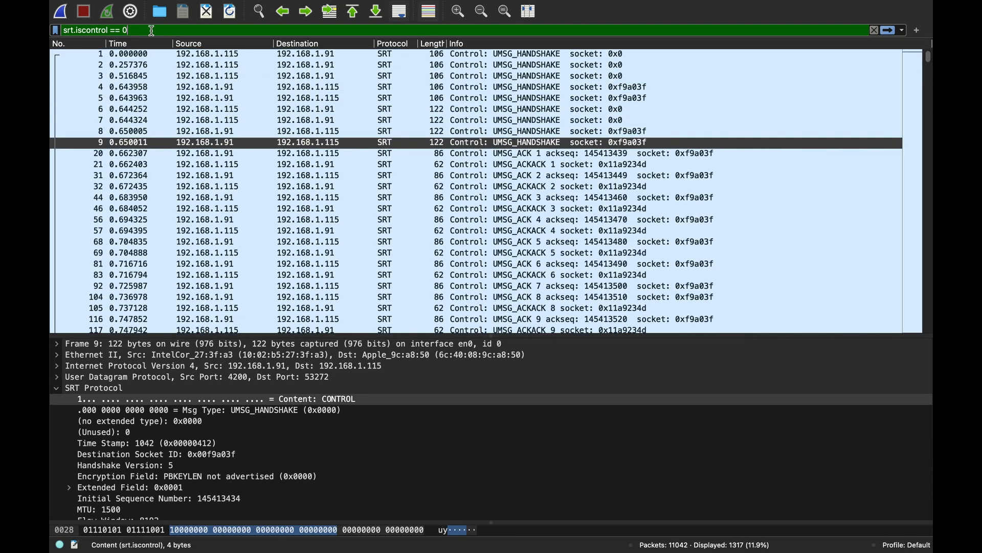
{"action": "key", "text": "Return"}
{"action": "scroll", "coordinate": [315, 165], "scroll_direction": "down", "scroll_amount": 5}
{"action": "scroll", "coordinate": [315, 165], "scroll_direction": "up", "scroll_amount": 6}
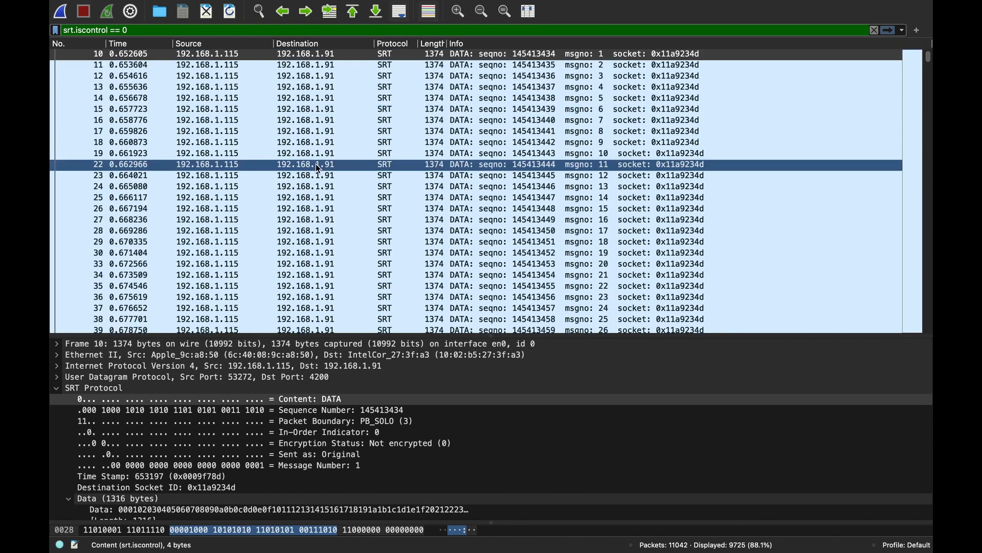
{"action": "key", "text": "super+a"}
{"action": "key", "text": "BackSpace"}
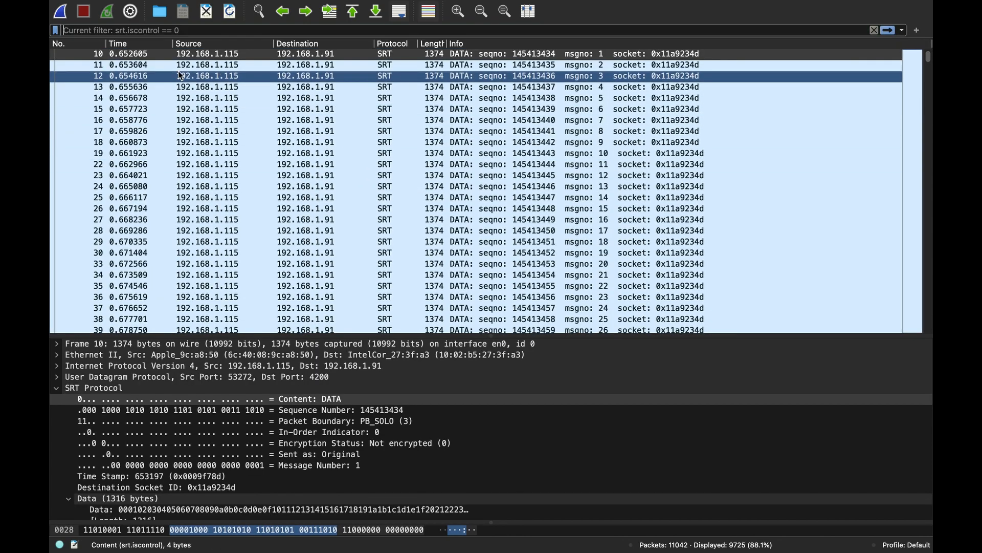
- Switch to the SRT Internet-Draft in the browser and highlight the packet type bit and Control Type field in Figure 4 of section 3.2
{"action": "key", "text": "ctrl+Right"}
{"action": "scroll", "coordinate": [333, 299], "scroll_direction": "down", "scroll_amount": 7}
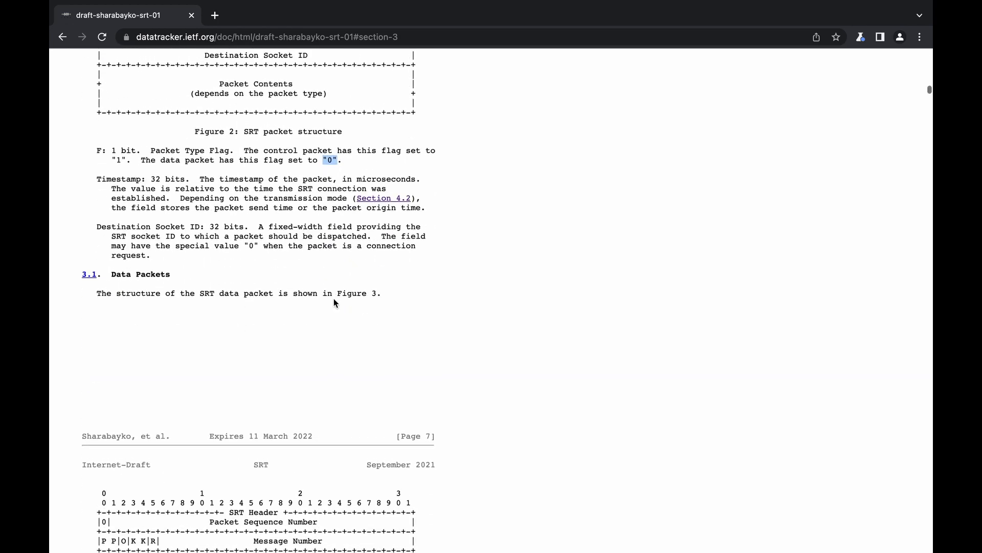
{"action": "scroll", "coordinate": [333, 299], "scroll_direction": "down", "scroll_amount": 15}
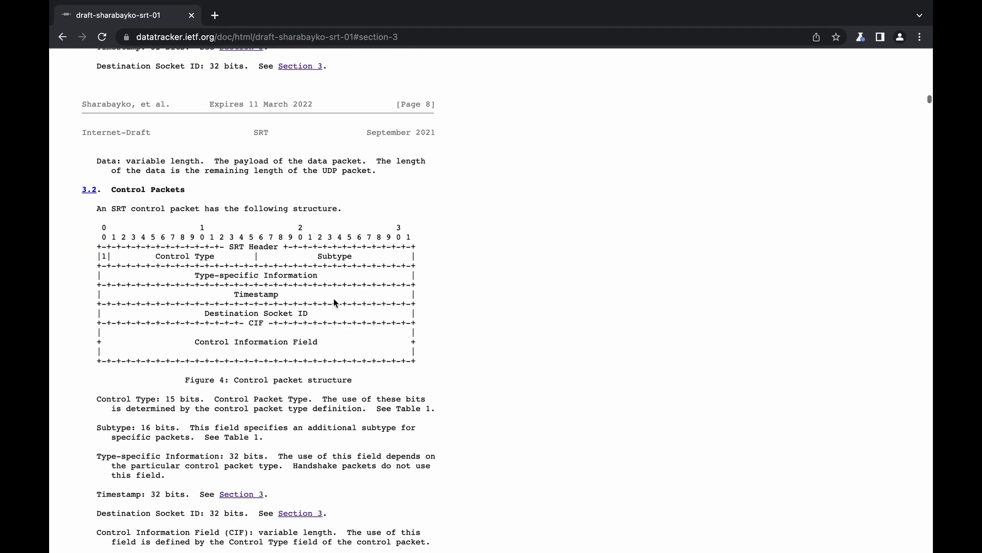
{"action": "scroll", "coordinate": [334, 299], "scroll_direction": "down", "scroll_amount": 1}
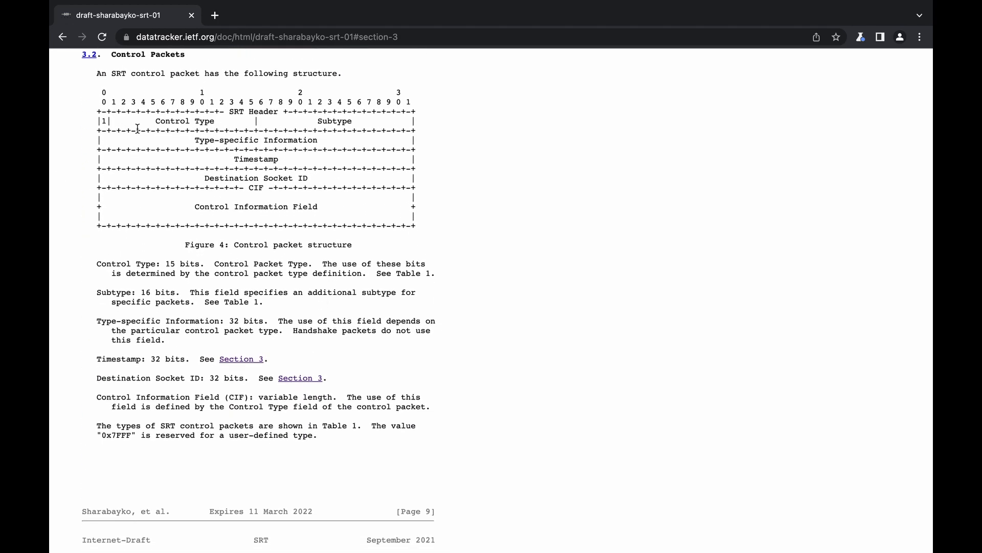
{"action": "left_click_drag", "start_coordinate": [103, 121], "coordinate": [180, 134]}
{"action": "left_click", "coordinate": [235, 145]}
{"action": "double_click", "coordinate": [105, 122]}
{"action": "left_click_drag", "start_coordinate": [154, 123], "coordinate": [214, 125]}
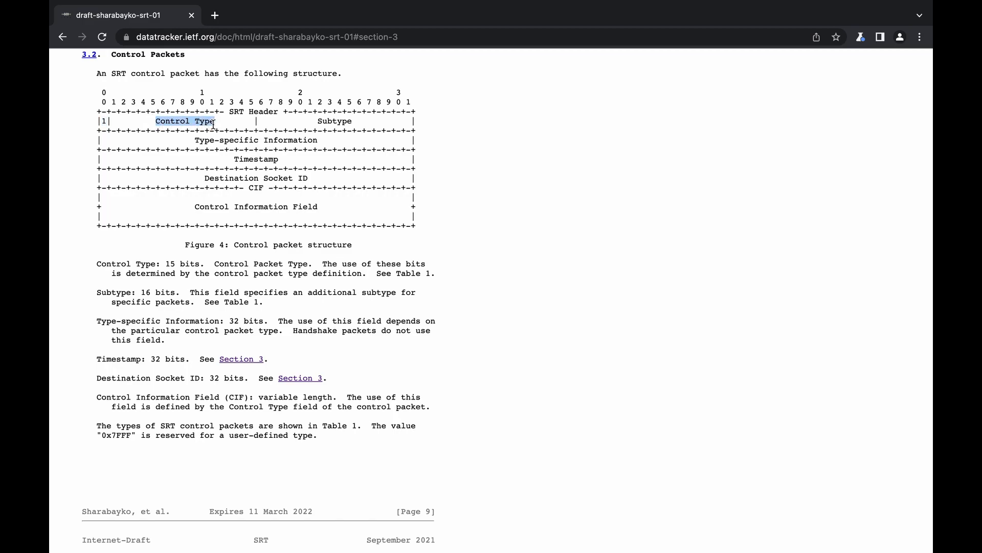
- Examine Table 1, SRT control packet types, highlighting the HANDSHAKE, NAK (Loss Report) and DROPREQ entries
{"action": "scroll", "coordinate": [209, 281], "scroll_direction": "down", "scroll_amount": 1}
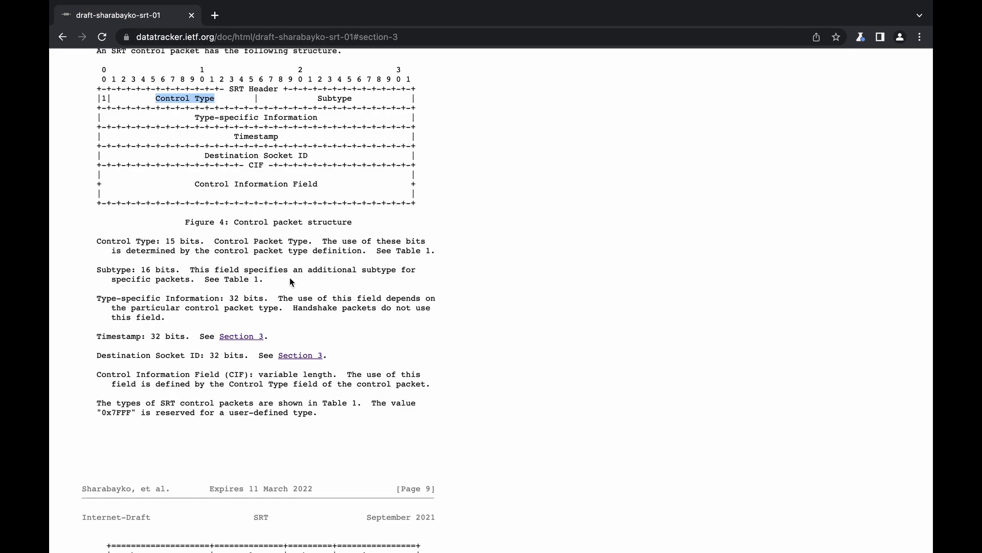
{"action": "scroll", "coordinate": [290, 278], "scroll_direction": "down", "scroll_amount": 5}
{"action": "scroll", "coordinate": [289, 278], "scroll_direction": "down", "scroll_amount": 8}
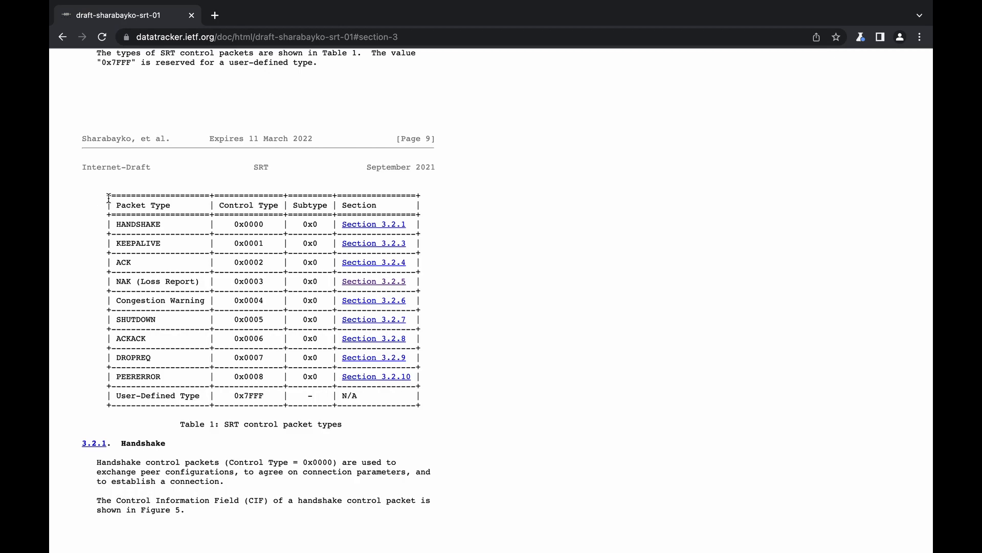
{"action": "double_click", "coordinate": [123, 225]}
{"action": "left_click", "coordinate": [134, 252]}
{"action": "left_click_drag", "start_coordinate": [117, 282], "coordinate": [195, 282]}
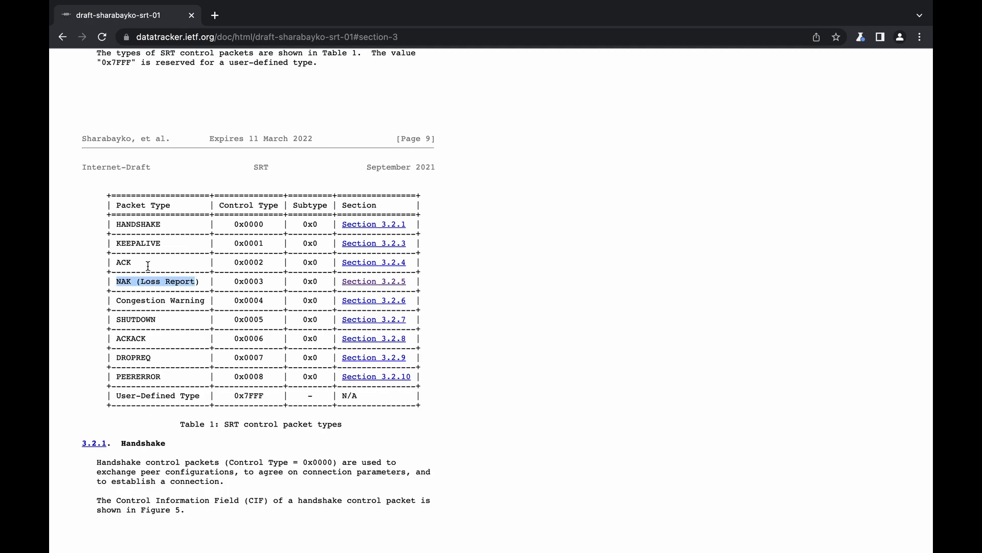
{"action": "left_click", "coordinate": [126, 267]}
{"action": "left_click_drag", "start_coordinate": [117, 281], "coordinate": [205, 280]}
{"action": "double_click", "coordinate": [141, 357]}
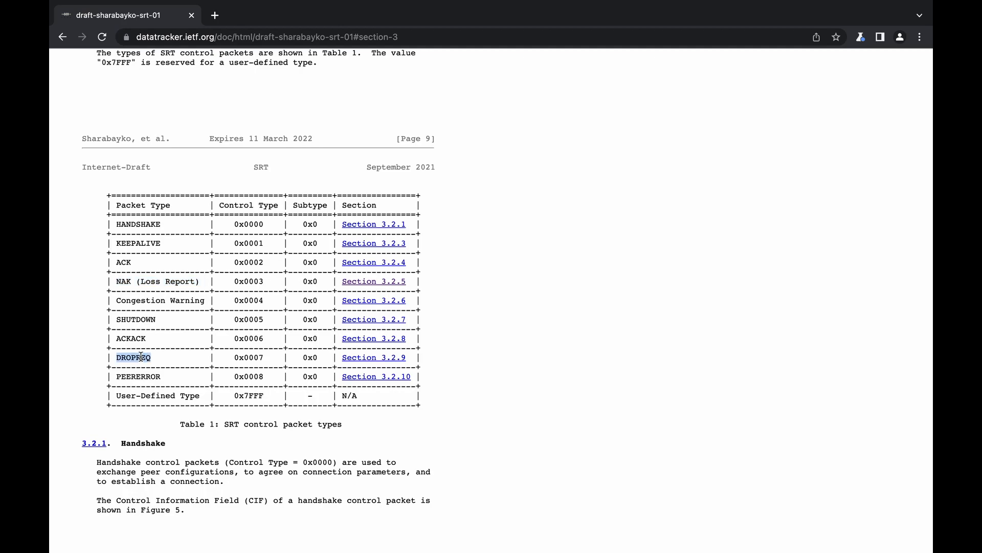
{"action": "scroll", "coordinate": [141, 357], "scroll_direction": "down", "scroll_amount": 1}
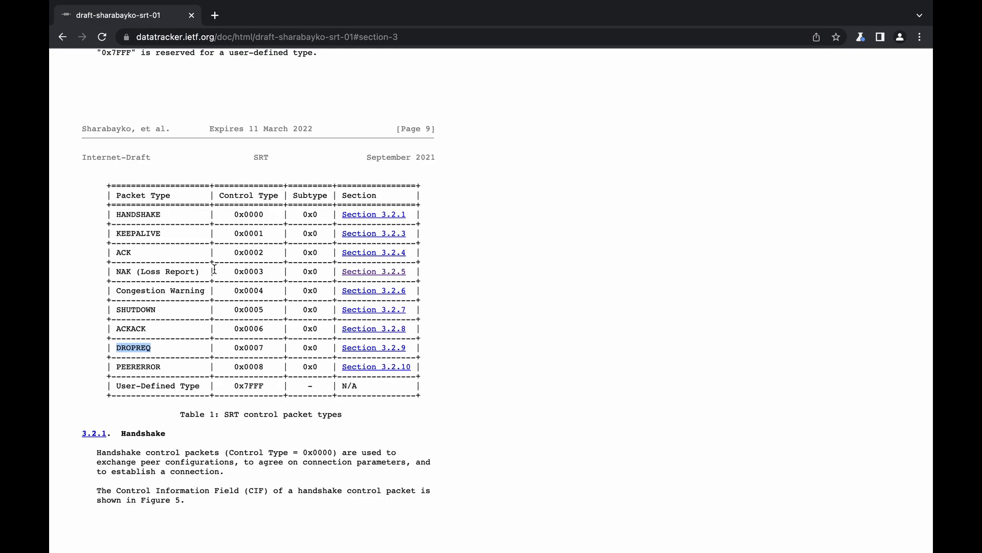
- Follow Table 1's NAK (Loss Report) entry to section 3.2.5 and highlight the SRT header and loss list fields in Figure 14
{"action": "left_click_drag", "start_coordinate": [141, 273], "coordinate": [180, 272]}
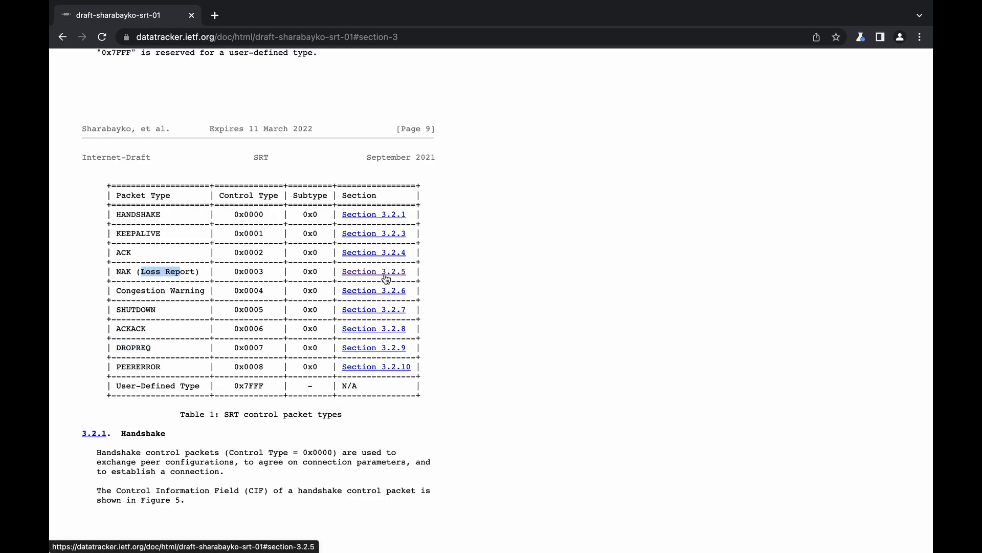
{"action": "left_click", "coordinate": [387, 279]}
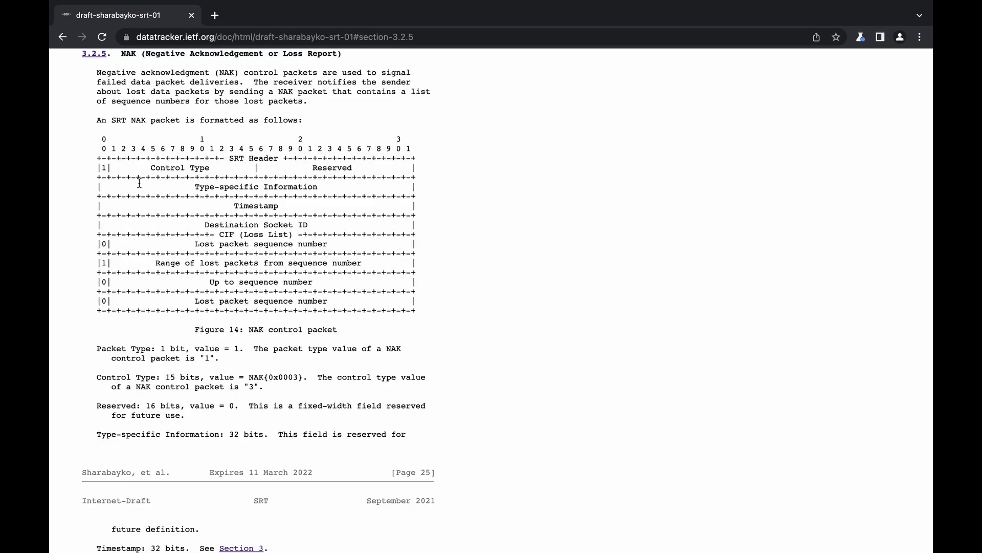
{"action": "left_click_drag", "start_coordinate": [102, 139], "coordinate": [407, 292]}
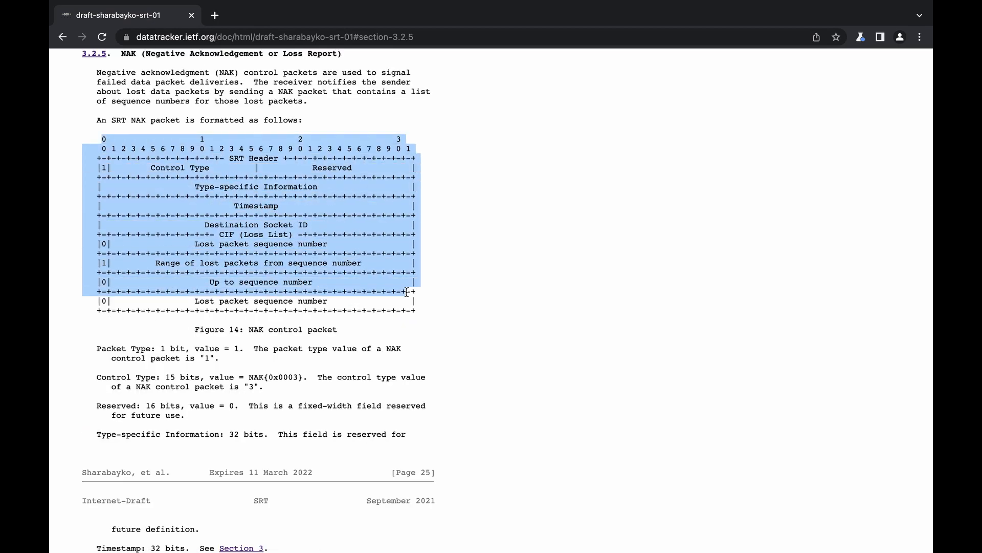
{"action": "left_click", "coordinate": [440, 311]}
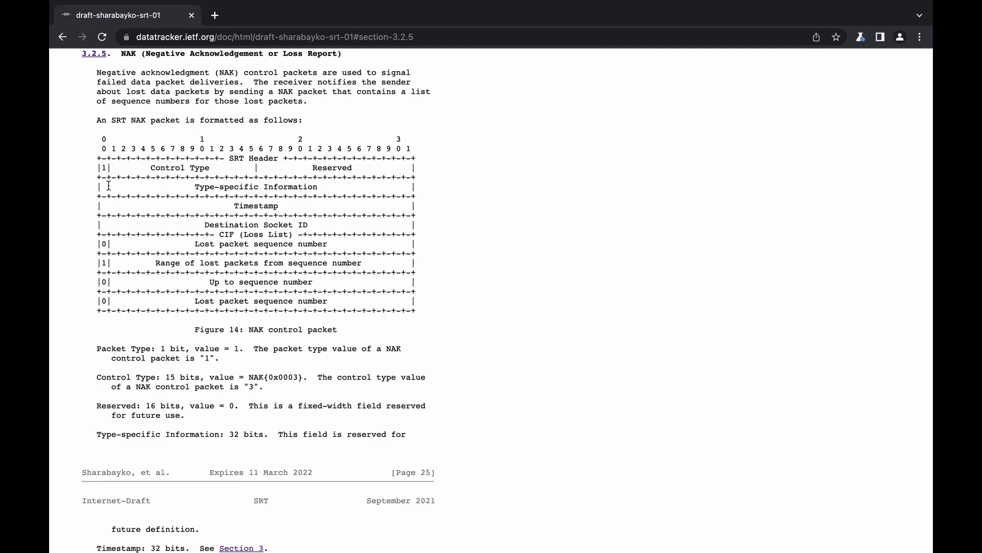
{"action": "left_click_drag", "start_coordinate": [92, 158], "coordinate": [484, 228]}
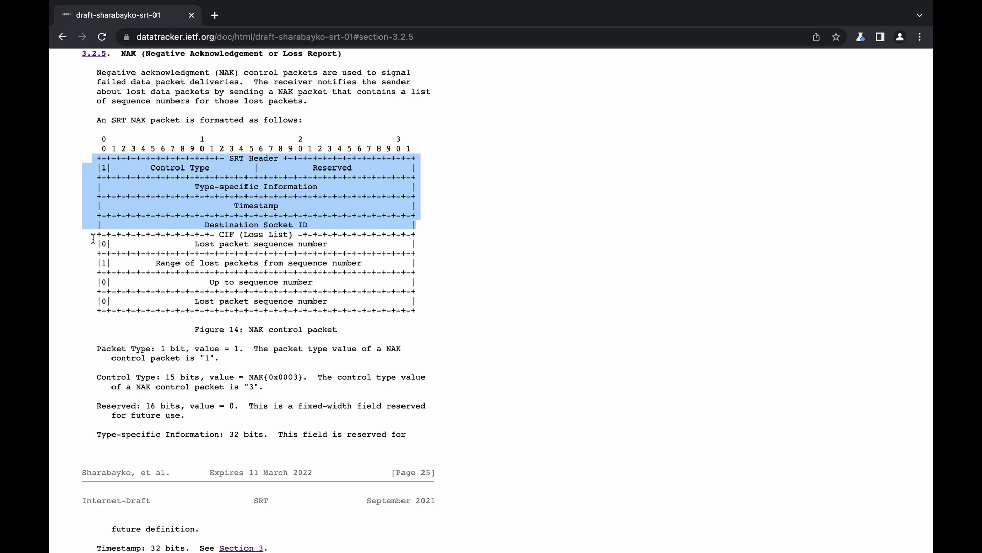
{"action": "left_click_drag", "start_coordinate": [96, 242], "coordinate": [422, 307]}
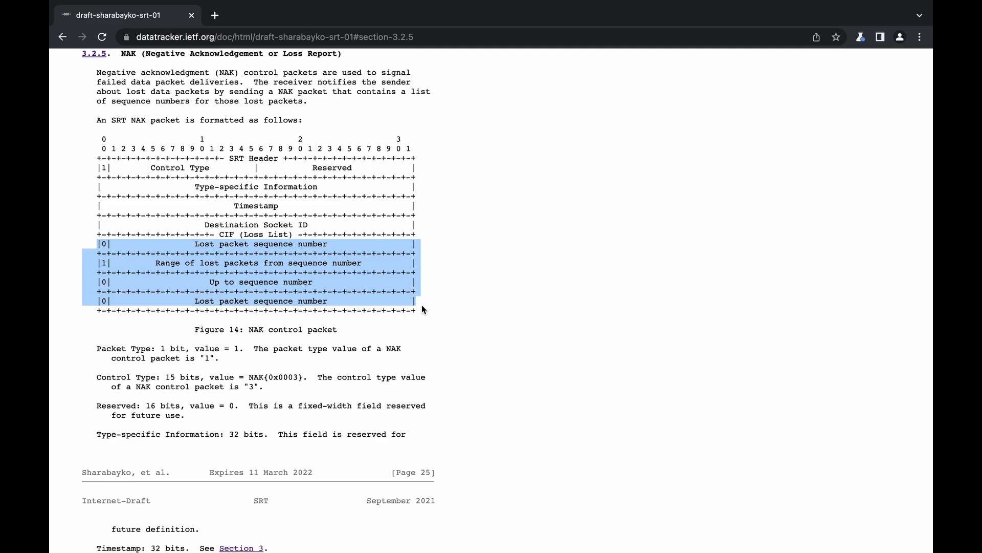
{"action": "left_click", "coordinate": [421, 305]}
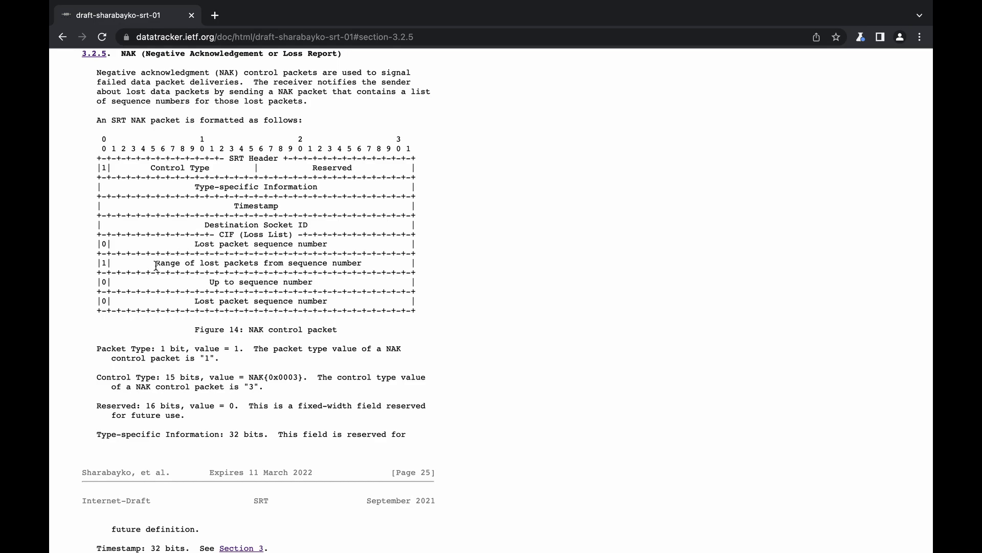
- Return to section 3.2, Control Packets, through the table of contents and highlight the NAK control type value in Table 1
{"action": "scroll", "coordinate": [156, 266], "scroll_direction": "up", "scroll_amount": 3}
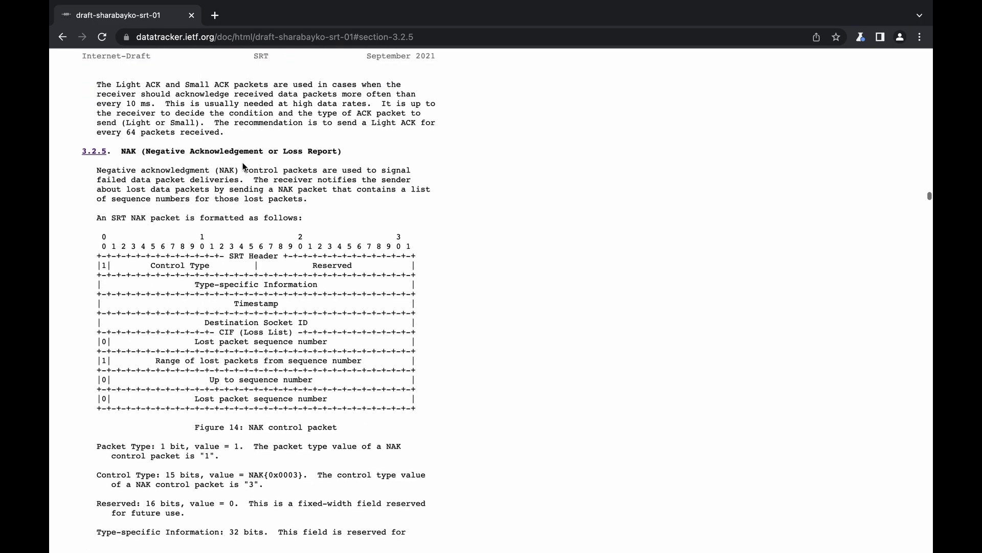
{"action": "key", "text": "super+Up"}
{"action": "scroll", "coordinate": [207, 217], "scroll_direction": "down", "scroll_amount": 10}
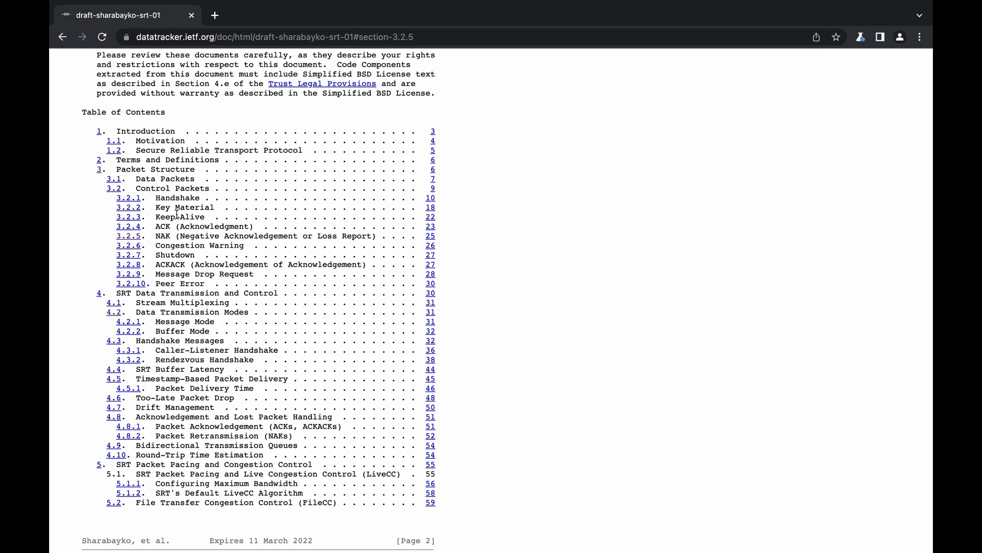
{"action": "left_click", "coordinate": [113, 192]}
{"action": "scroll", "coordinate": [128, 233], "scroll_direction": "down", "scroll_amount": 10}
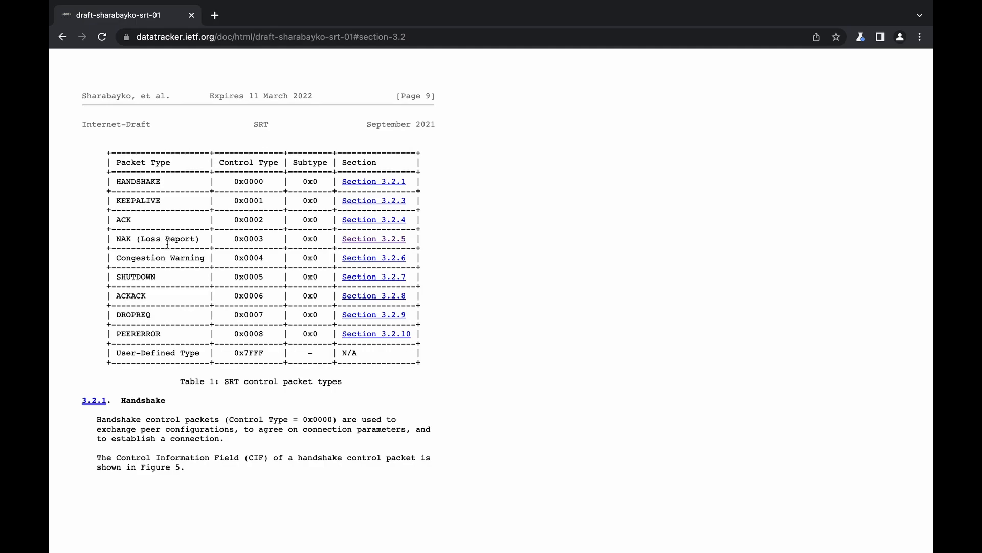
{"action": "left_click_drag", "start_coordinate": [232, 239], "coordinate": [275, 241]}
- Switch back to Wireshark, remove the active display filter and select the Msg Type field of UMSG_ACK packet 20
{"action": "key", "text": "ctrl+Left"}
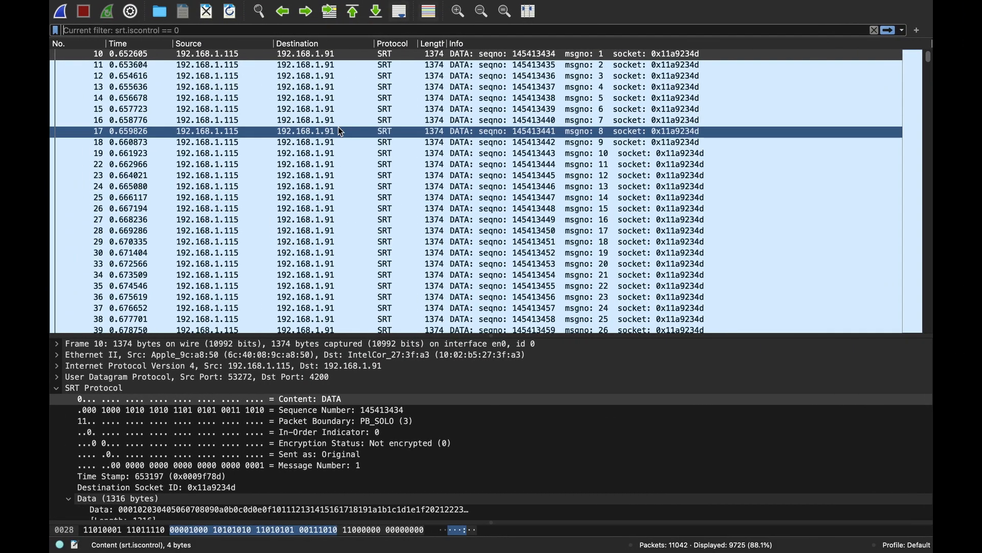
{"action": "left_click", "coordinate": [340, 129]}
{"action": "left_click", "coordinate": [208, 379]}
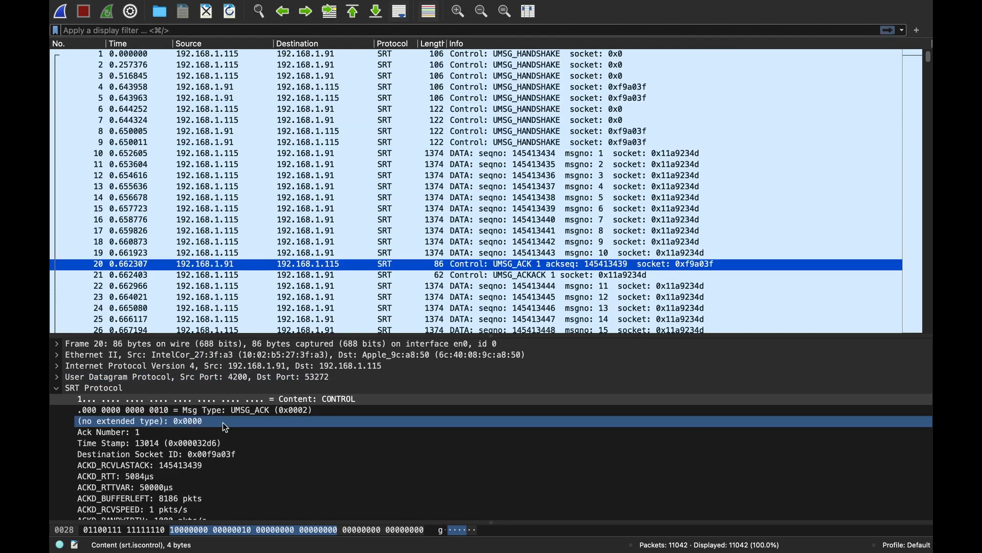
{"action": "left_click", "coordinate": [174, 413]}
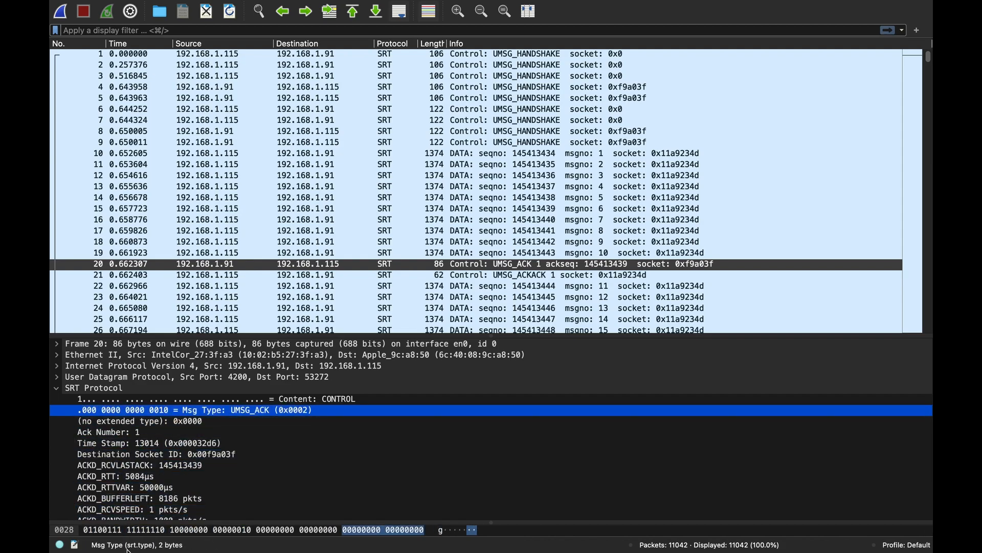
- Apply the display filter srt.type == 3 and examine the loss sequence range of UMSG_LOSSREPORT packet 4606
{"action": "left_click", "coordinate": [233, 33]}
{"action": "type", "text": "srt.type == 3"}
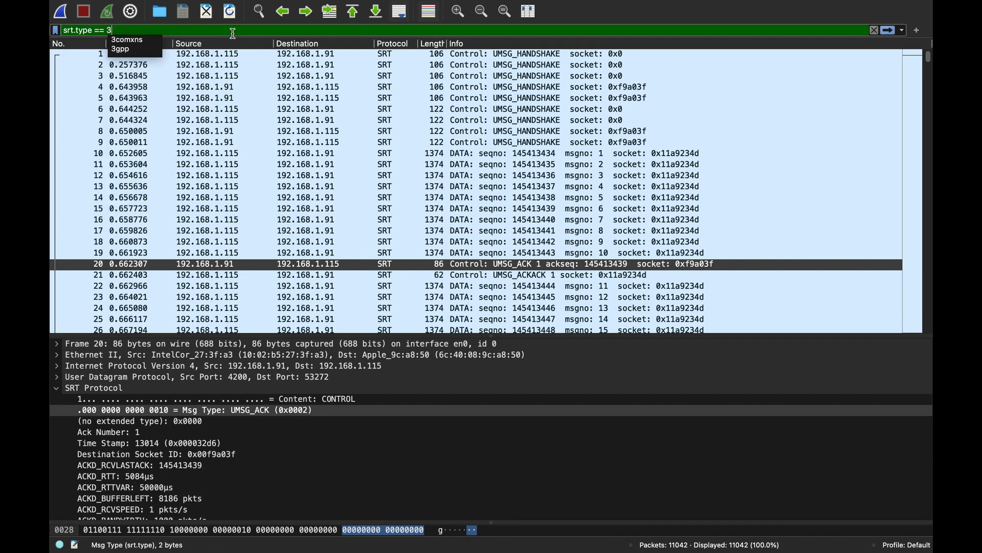
{"action": "key", "text": "Return"}
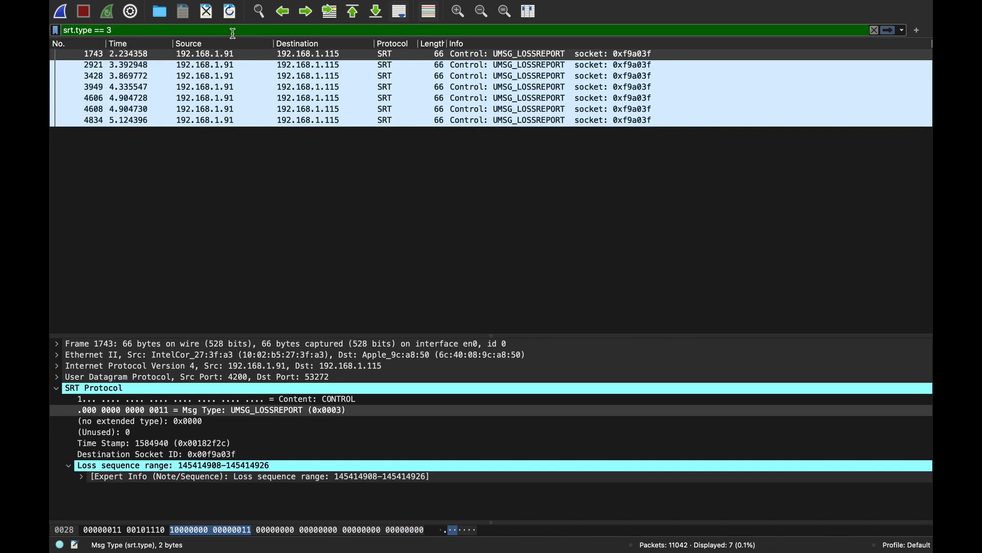
{"action": "left_click", "coordinate": [307, 101]}
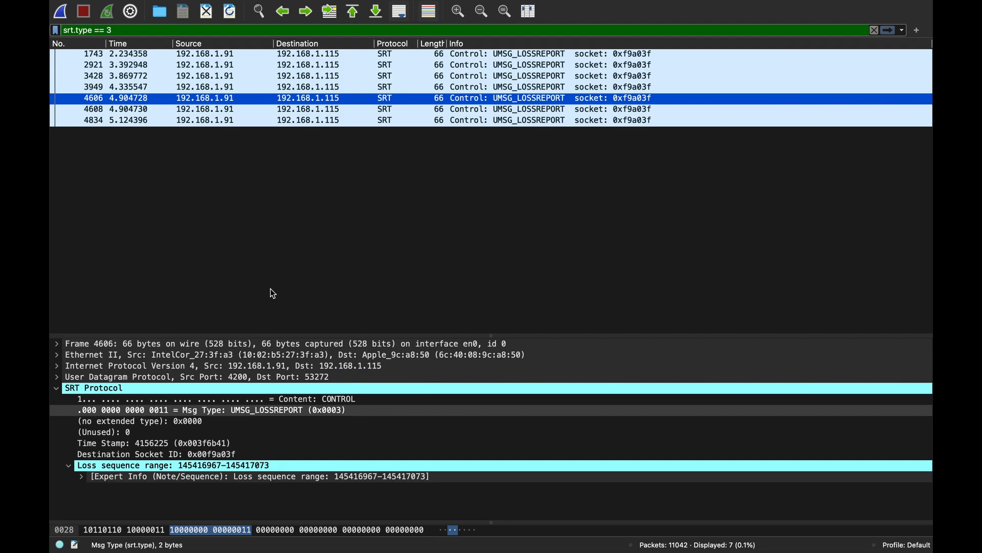
- Clear the srt.type display filter to list all packets around loss report packet 4606
{"action": "left_click", "coordinate": [153, 28]}
{"action": "key", "text": "super+a"}
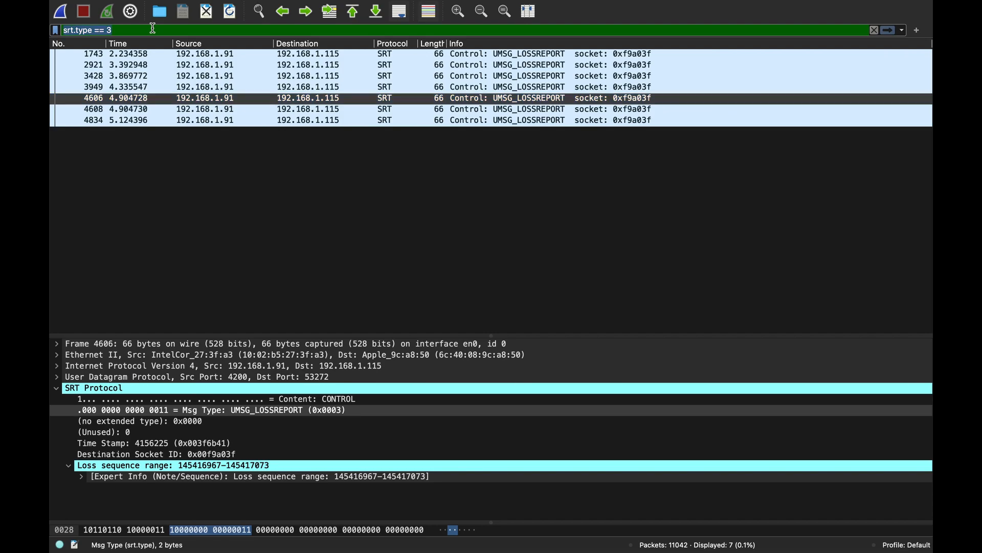
{"action": "key", "text": "BackSpace"}
{"action": "key", "text": "Return"}
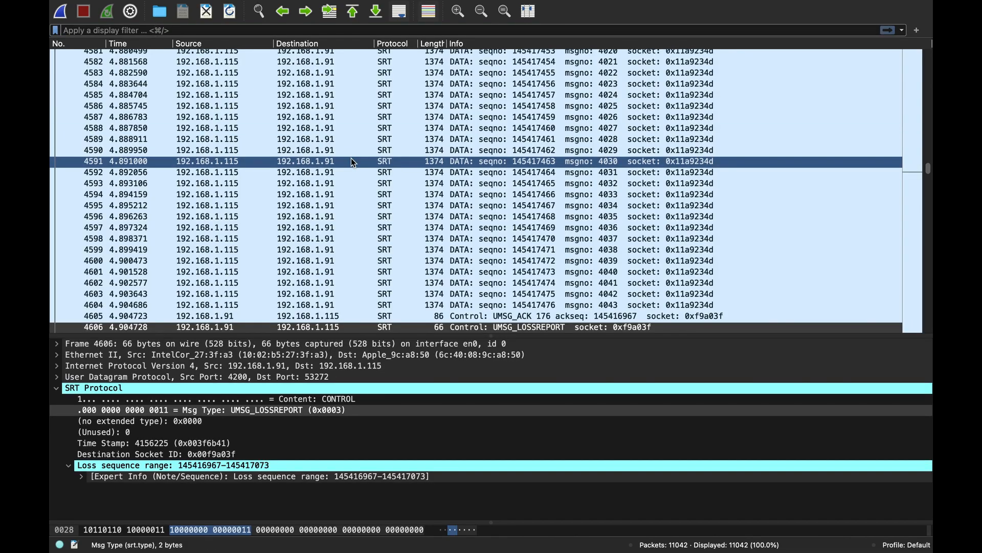
- Examine the data packets retransmitted after UMSG_LOSSREPORT packet 4606 and its loss sequence range
{"action": "scroll", "coordinate": [351, 157], "scroll_direction": "down", "scroll_amount": 3}
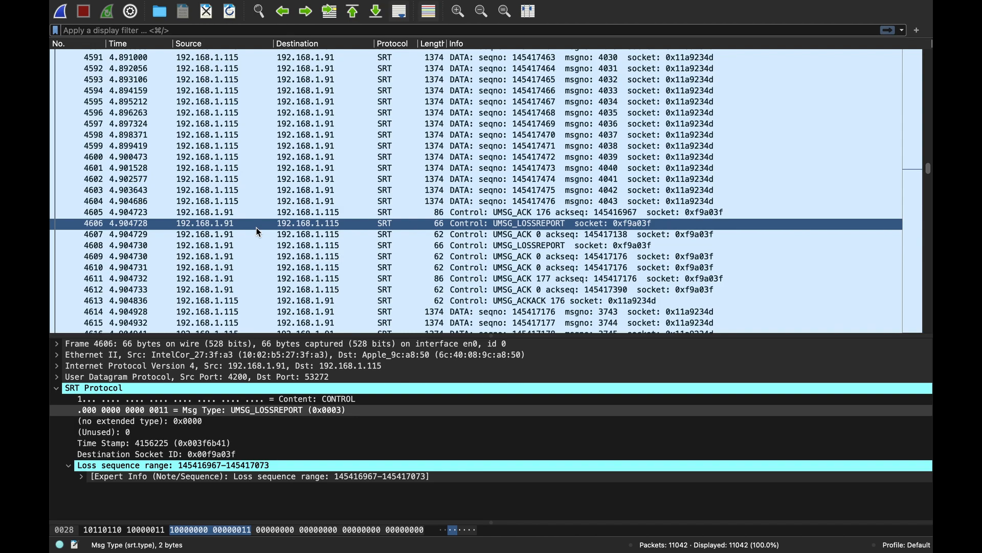
{"action": "scroll", "coordinate": [259, 231], "scroll_direction": "down", "scroll_amount": 2}
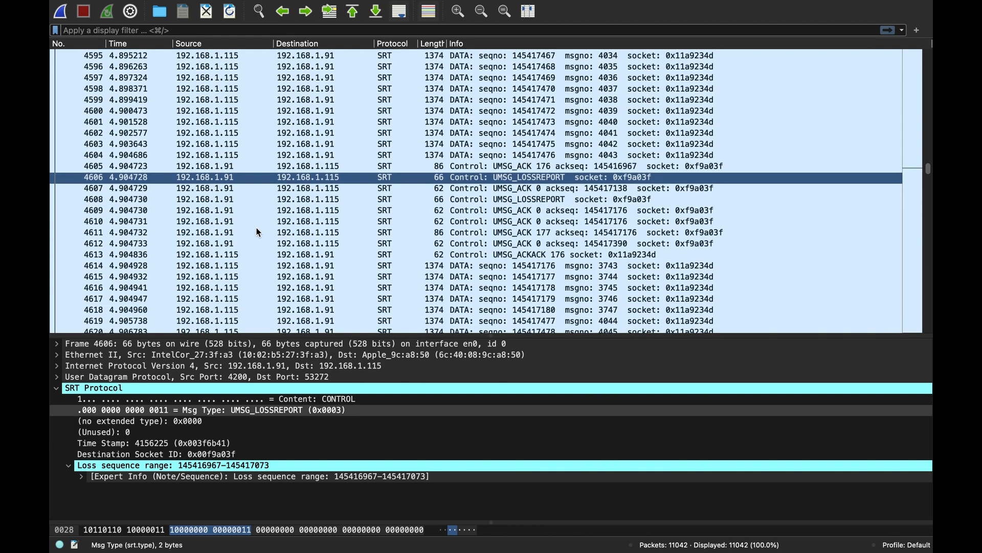
{"action": "left_click", "coordinate": [327, 264]}
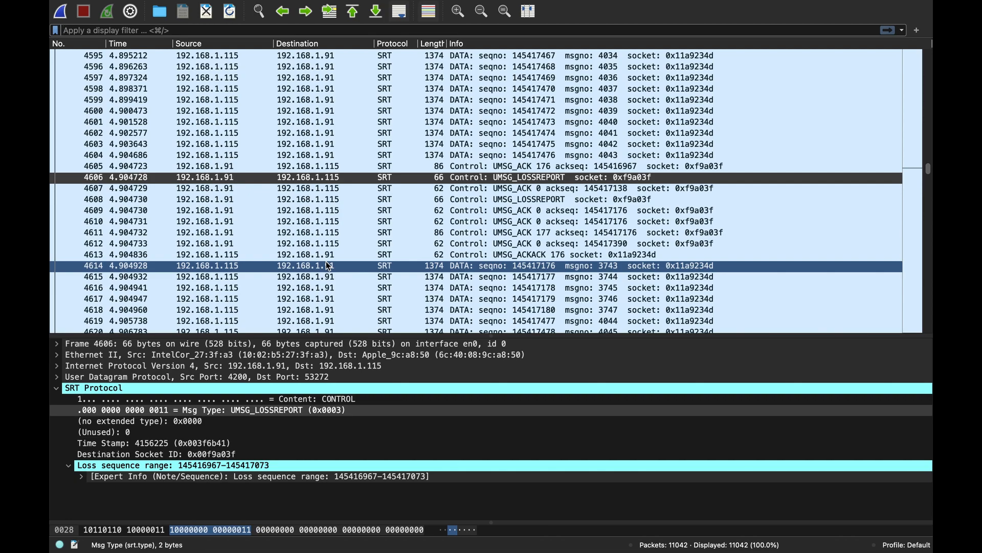
{"action": "left_click", "coordinate": [189, 467]}
{"action": "scroll", "coordinate": [484, 269], "scroll_direction": "down", "scroll_amount": 5}
- Compare the details of UMSG_LOSSREPORT packets 4606 and 4608 with those of UMSG_ACK packet 4607
{"action": "left_click", "coordinate": [543, 95]}
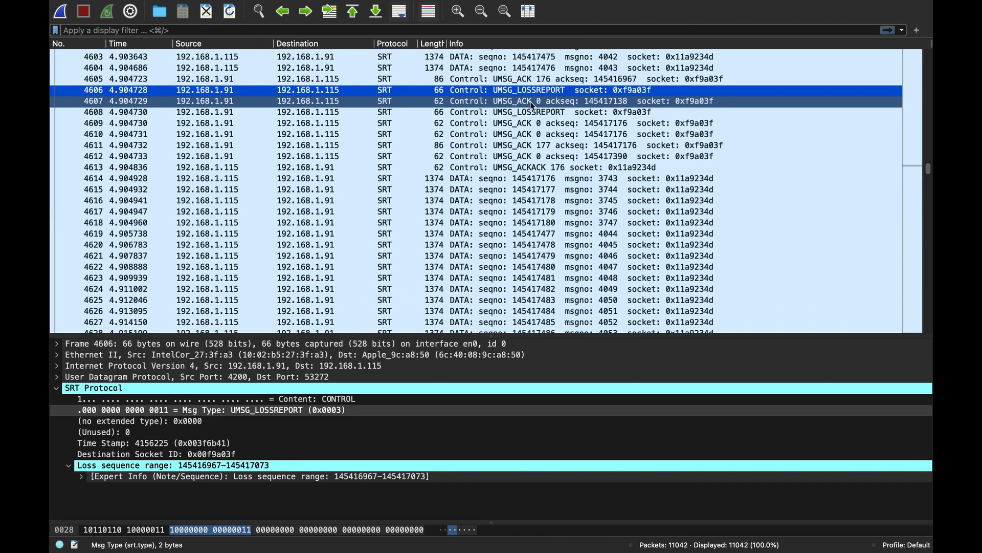
{"action": "left_click", "coordinate": [530, 102]}
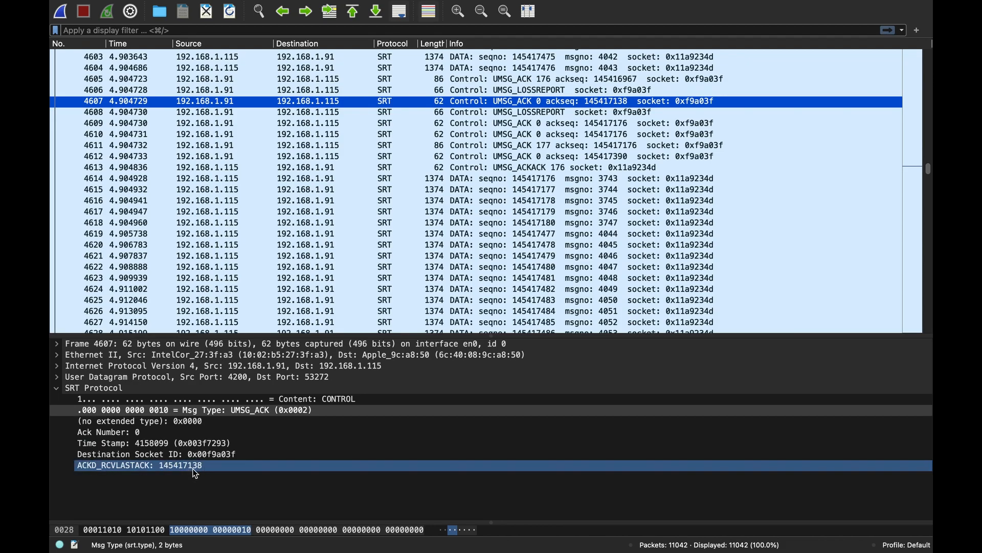
{"action": "left_click", "coordinate": [547, 93]}
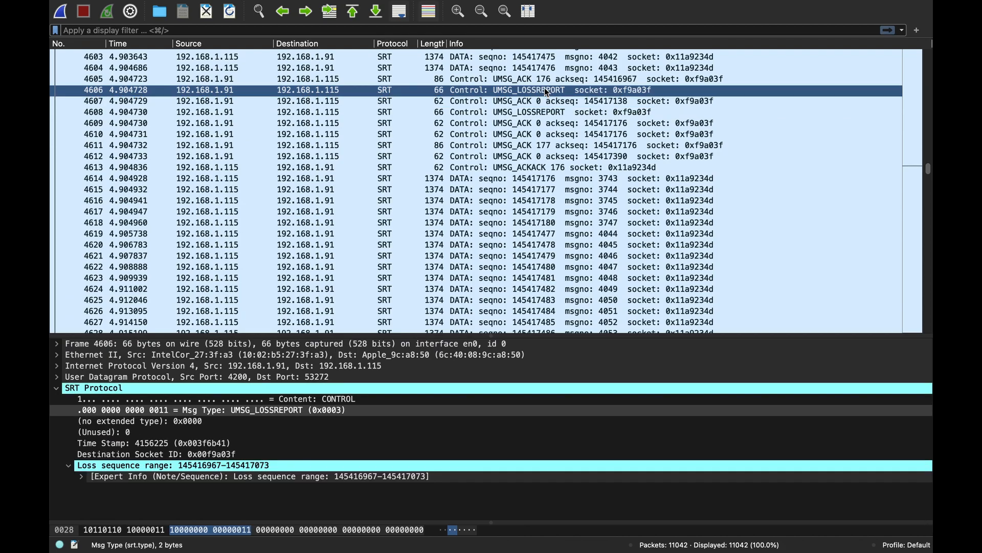
{"action": "left_click", "coordinate": [542, 97]}
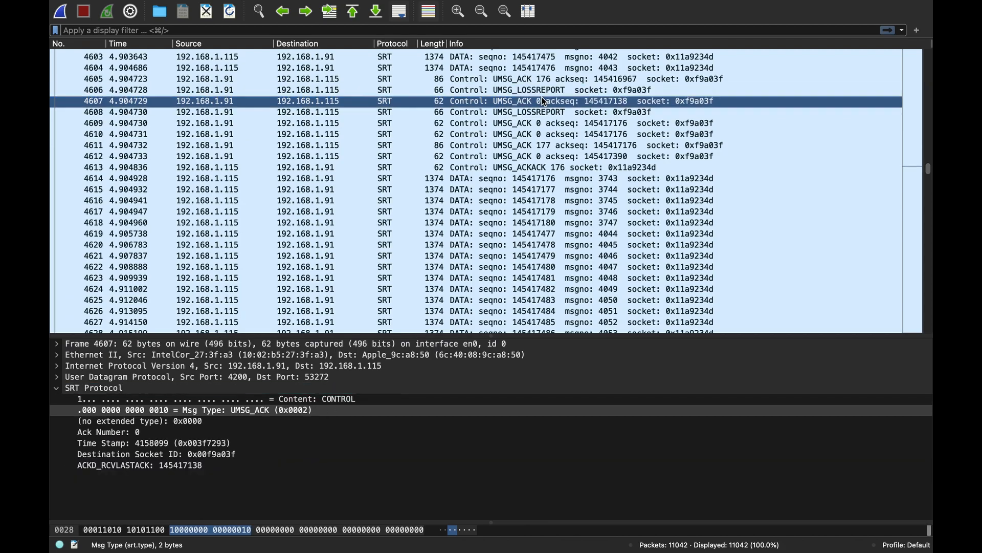
{"action": "left_click", "coordinate": [543, 110]}
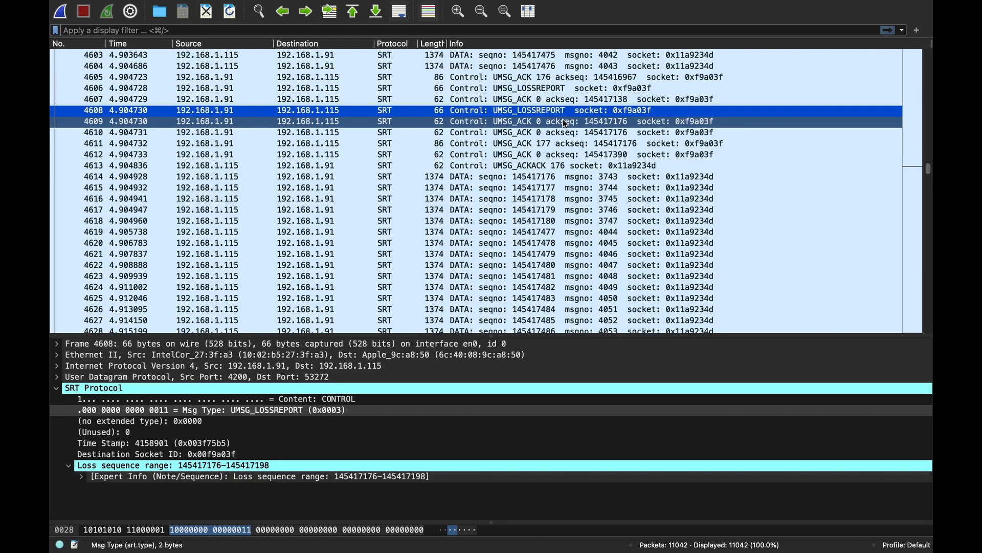
- Search the packet list for loss report packets with the display filter expression srt.type == 3
{"action": "scroll", "coordinate": [565, 123], "scroll_direction": "down", "scroll_amount": 5}
{"action": "scroll", "coordinate": [563, 119], "scroll_direction": "down", "scroll_amount": 12}
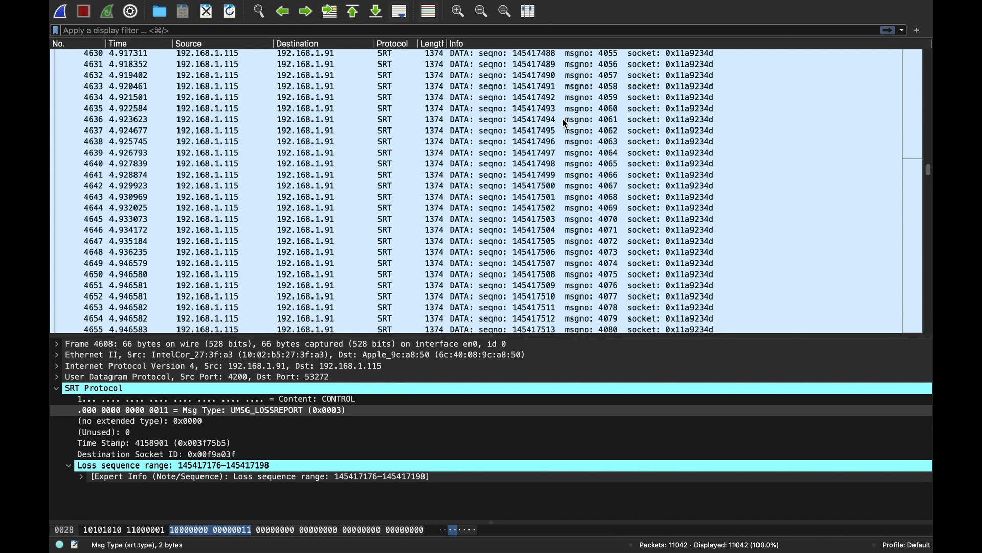
{"action": "scroll", "coordinate": [563, 118], "scroll_direction": "down", "scroll_amount": 3}
{"action": "scroll", "coordinate": [563, 119], "scroll_direction": "down", "scroll_amount": 20}
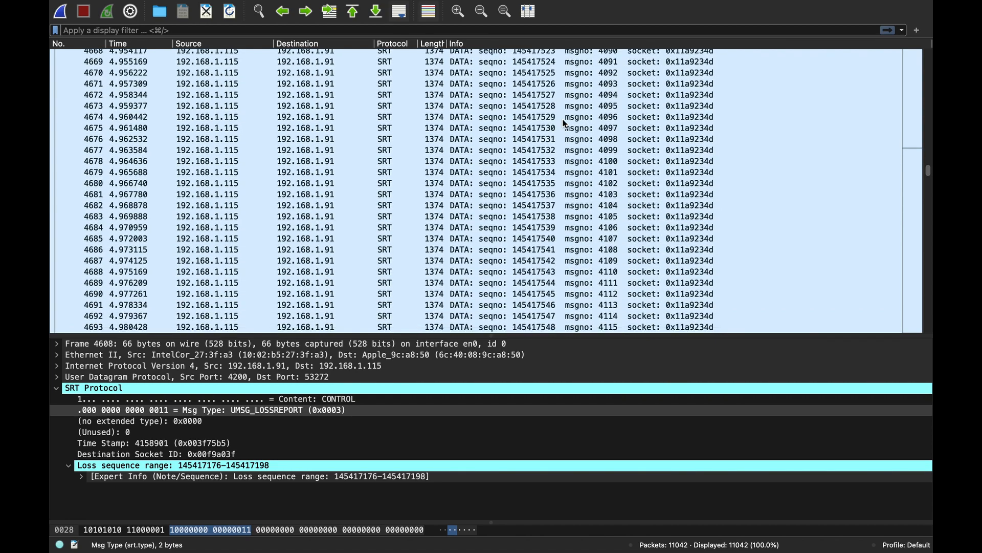
{"action": "scroll", "coordinate": [563, 119], "scroll_direction": "down", "scroll_amount": 20}
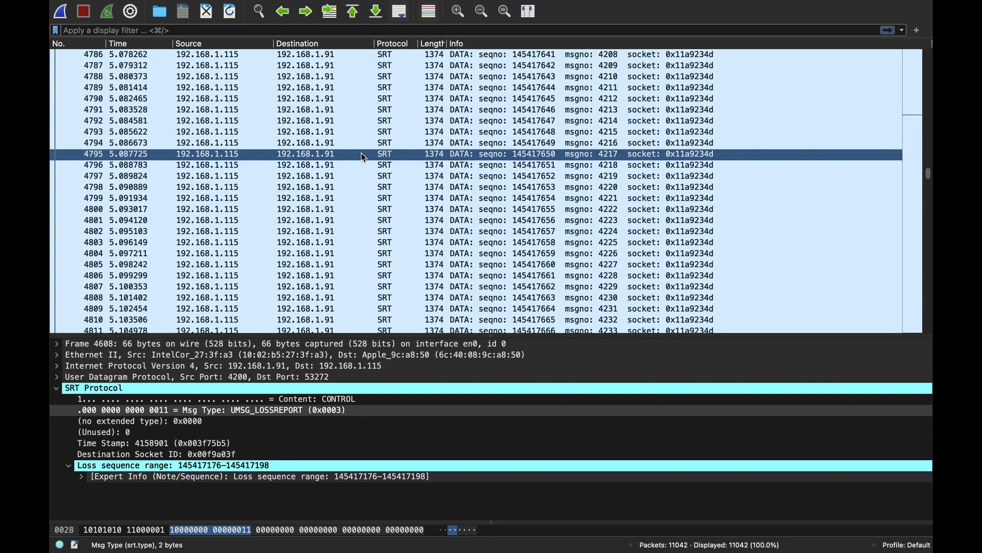
{"action": "key", "text": "super+f"}
{"action": "type", "text": "srt."}
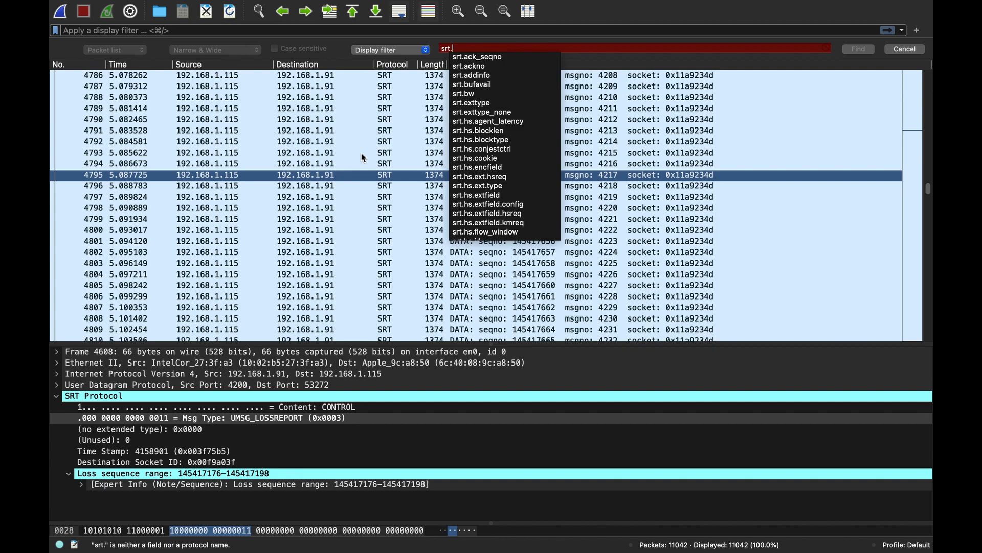
{"action": "type", "text": "type =="}
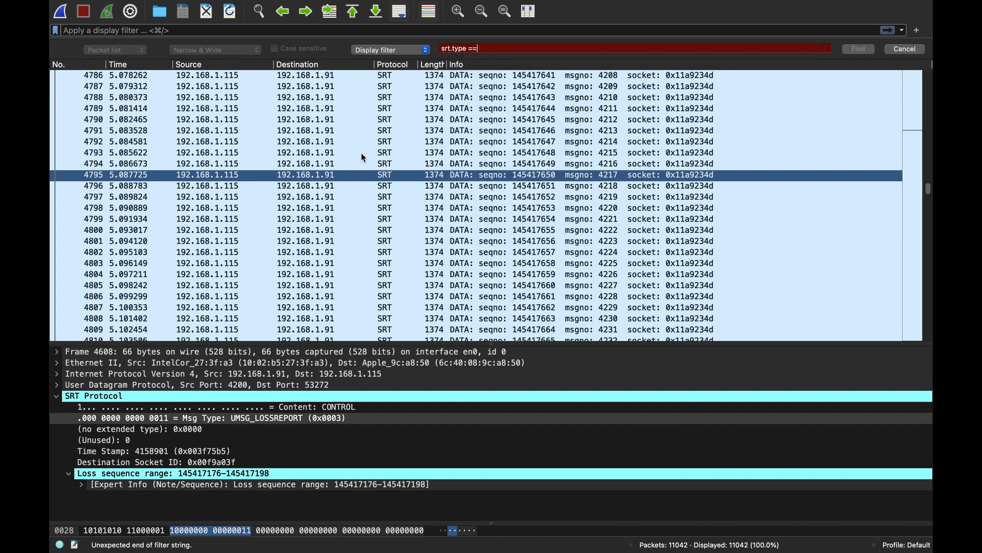
{"action": "type", "text": " 3"}
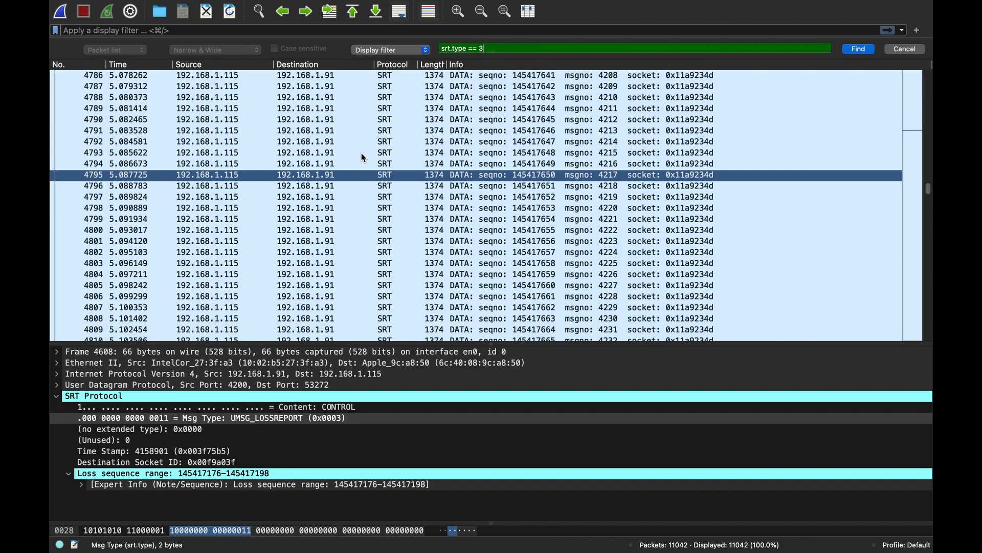
{"action": "key", "text": "Return"}
{"action": "key", "text": "Return"}
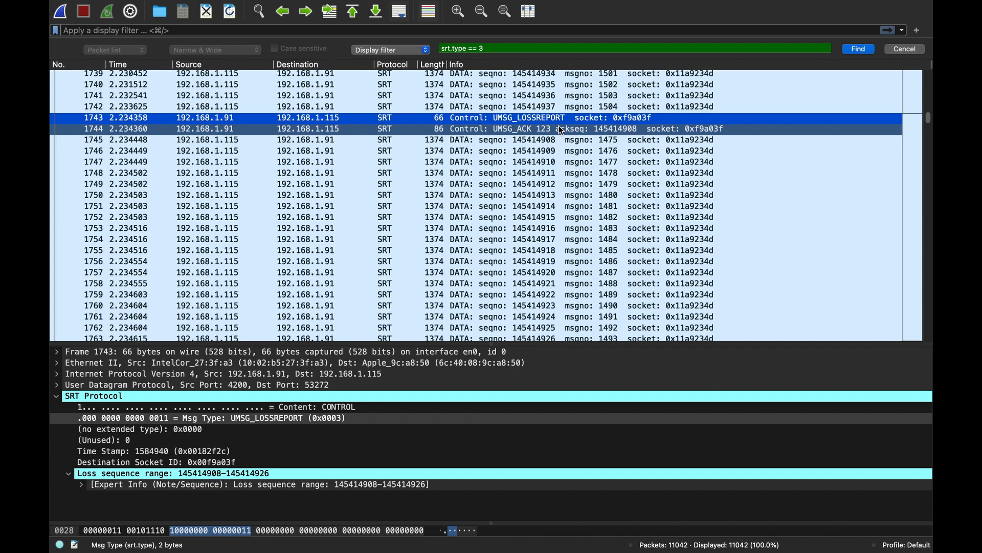
- Inspect UMSG_ACK packet 1744 and data packet 1745, and select packet 1745's Sent as field
{"action": "left_click", "coordinate": [560, 128]}
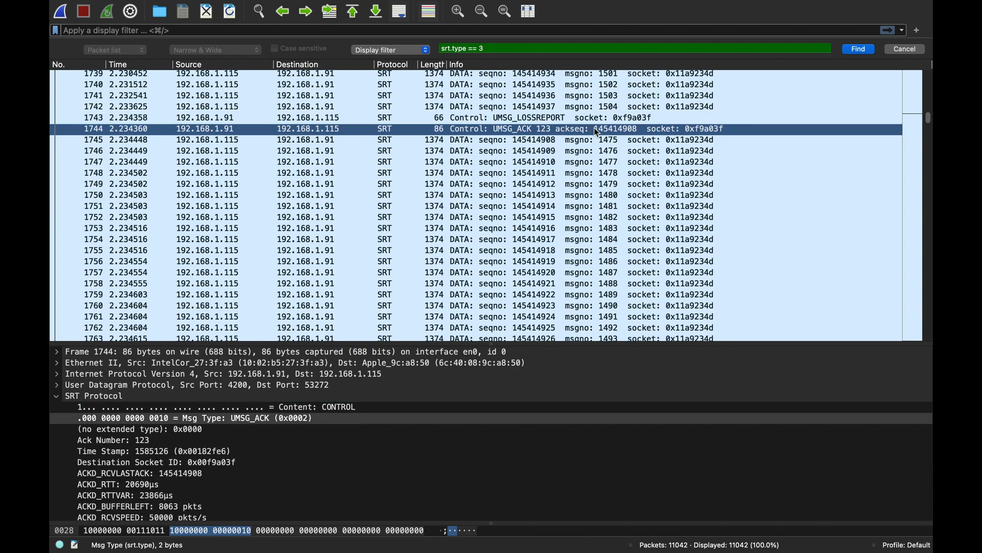
{"action": "left_click_drag", "start_coordinate": [579, 133], "coordinate": [569, 151]}
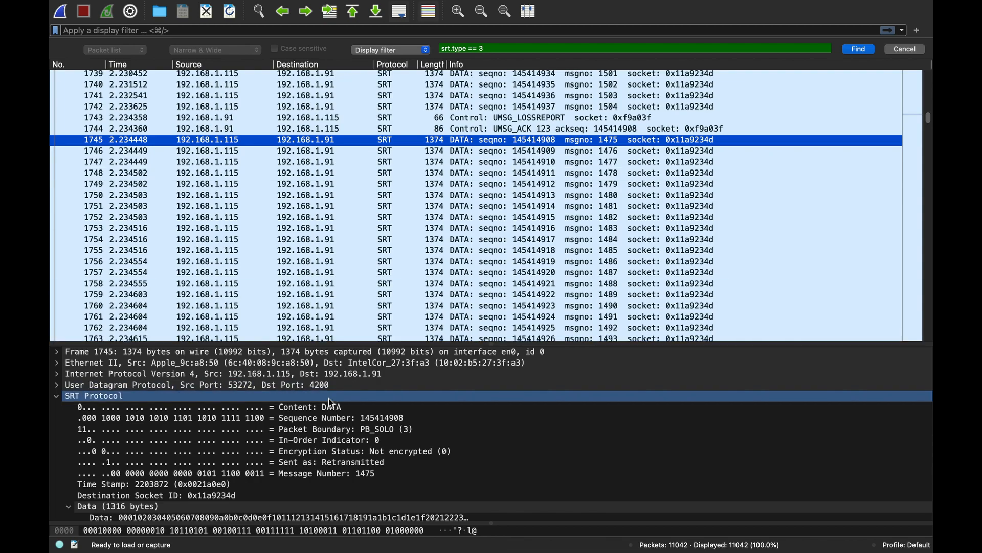
{"action": "left_click", "coordinate": [296, 462]}
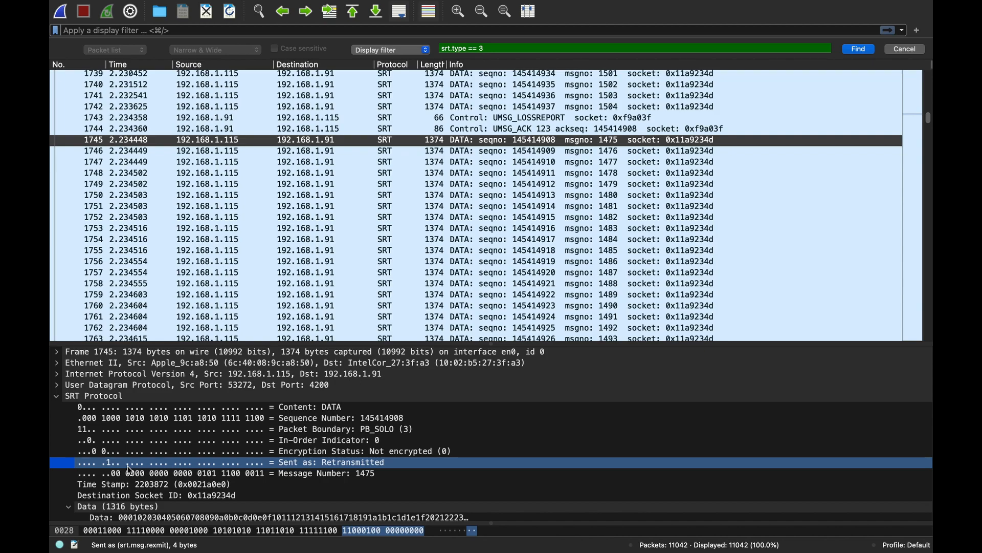
- Apply the display filter srt.msg.rexmit == 1 to list only retransmitted data packets
{"action": "left_click", "coordinate": [236, 27]}
{"action": "type", "text": "srt.m"}
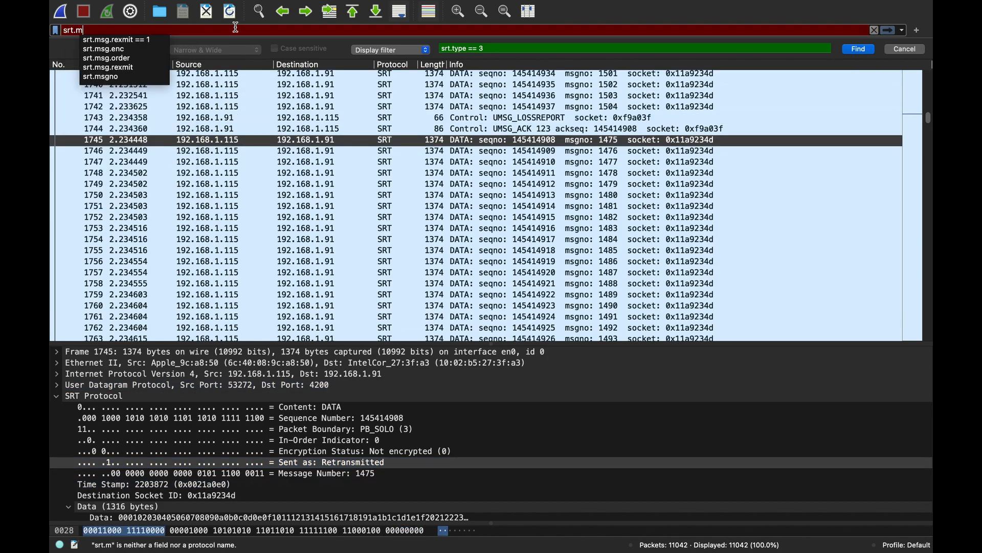
{"action": "type", "text": "sg.rx"}
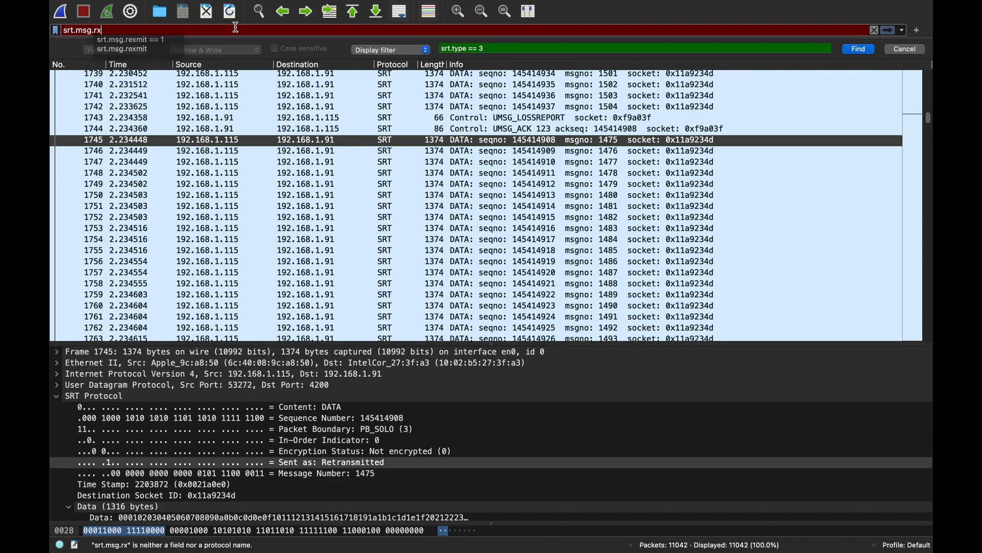
{"action": "type", "text": "mit == 1"}
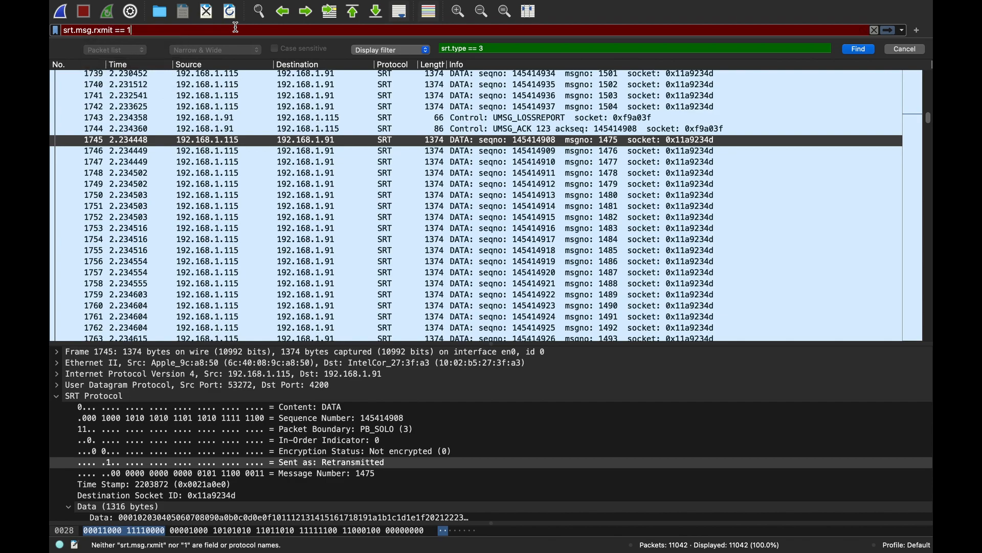
{"action": "key", "text": "Left"}
{"action": "key", "text": "Left"}
{"action": "key", "text": "Left"}
{"action": "key", "text": "Left"}
{"action": "key", "text": "Left"}
{"action": "key", "text": "Left"}
{"action": "key", "text": "Left"}
{"action": "key", "text": "Left"}
{"action": "key", "text": "Left"}
{"action": "key", "text": "Left"}
{"action": "type", "text": "e"}
{"action": "key", "text": "Return"}
- Look through the filtered list of retransmitted packets and clear the display filter
{"action": "left_click", "coordinate": [426, 138]}
{"action": "scroll", "coordinate": [425, 137], "scroll_direction": "down", "scroll_amount": 20}
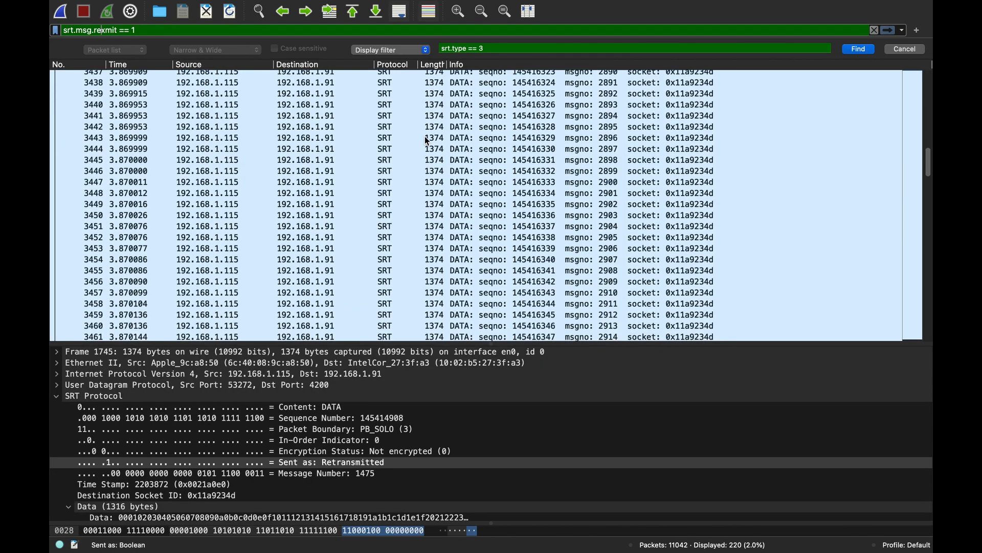
{"action": "scroll", "coordinate": [427, 141], "scroll_direction": "down", "scroll_amount": 10}
{"action": "scroll", "coordinate": [425, 136], "scroll_direction": "up", "scroll_amount": 20}
{"action": "scroll", "coordinate": [275, 202], "scroll_direction": "down", "scroll_amount": 15}
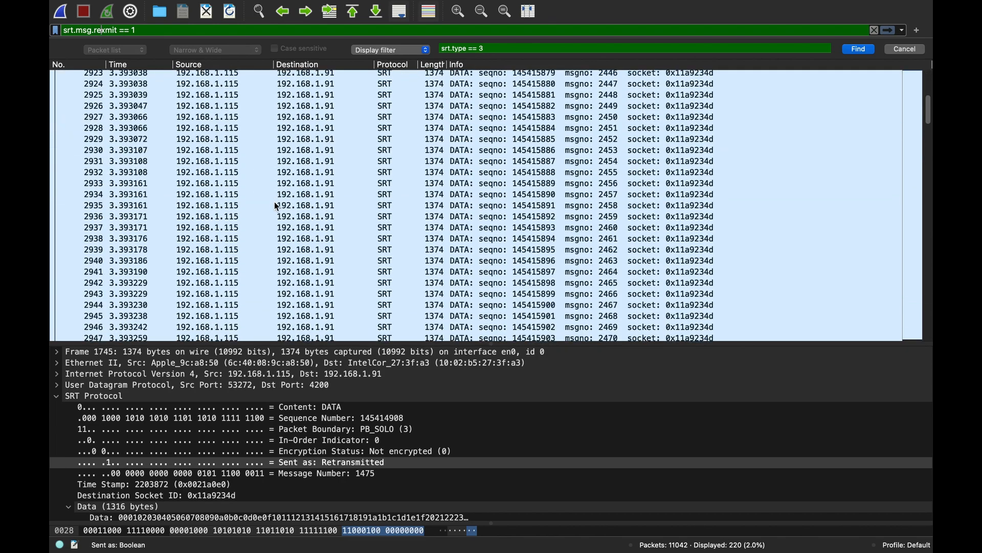
{"action": "scroll", "coordinate": [275, 201], "scroll_direction": "down", "scroll_amount": 15}
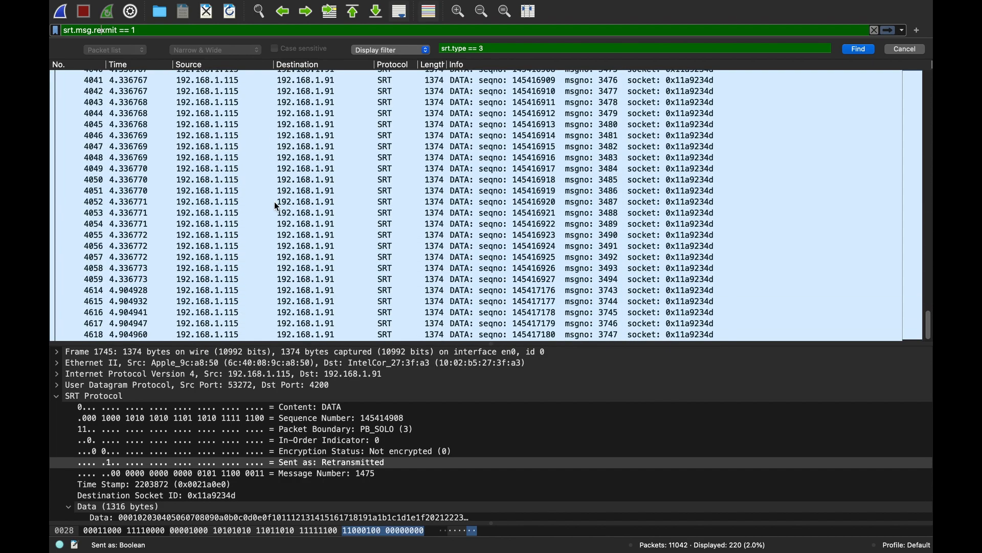
{"action": "left_click", "coordinate": [155, 255]}
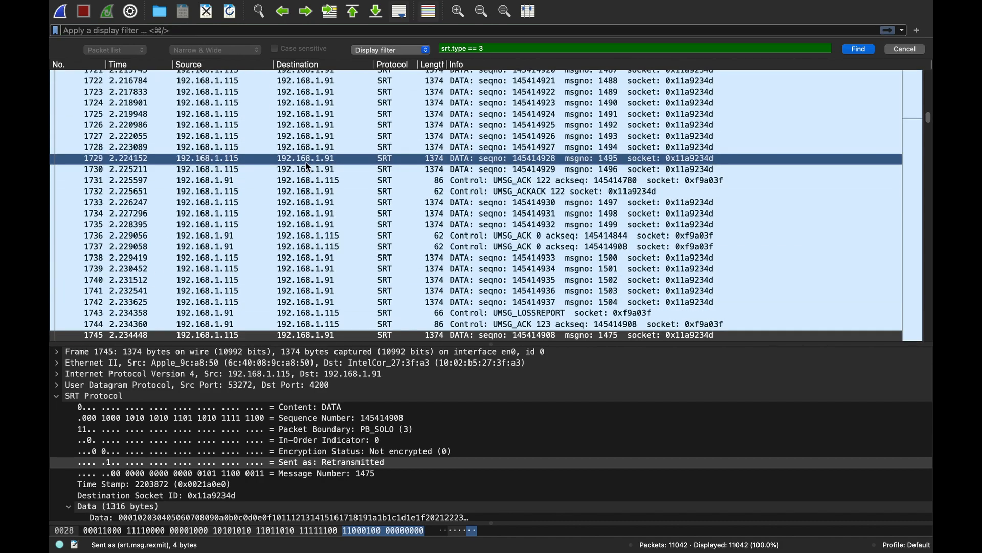
- Open the I/O Graphs statistics for the capture
{"action": "left_click", "coordinate": [347, 8]}
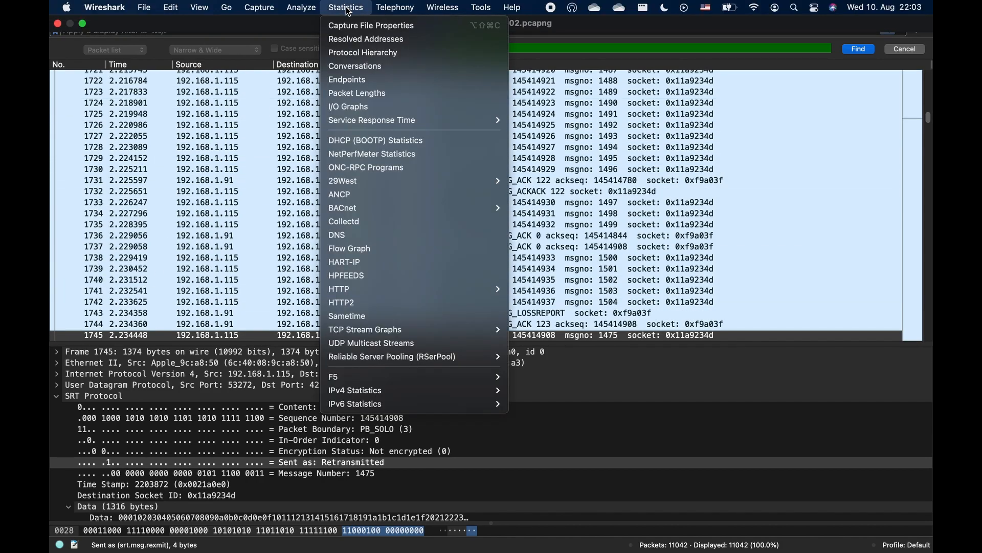
{"action": "mouse_move", "coordinate": [311, 10]}
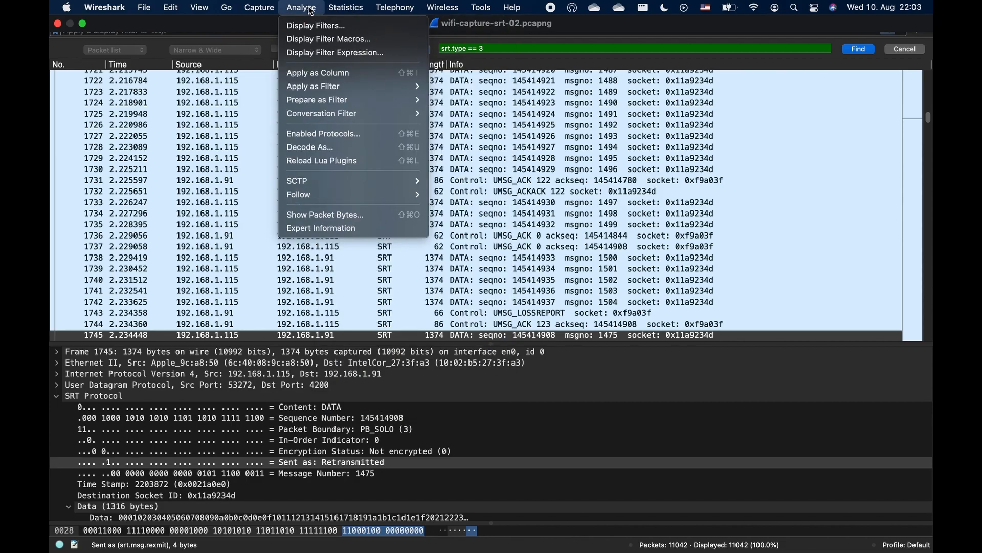
{"action": "mouse_move", "coordinate": [346, 9]}
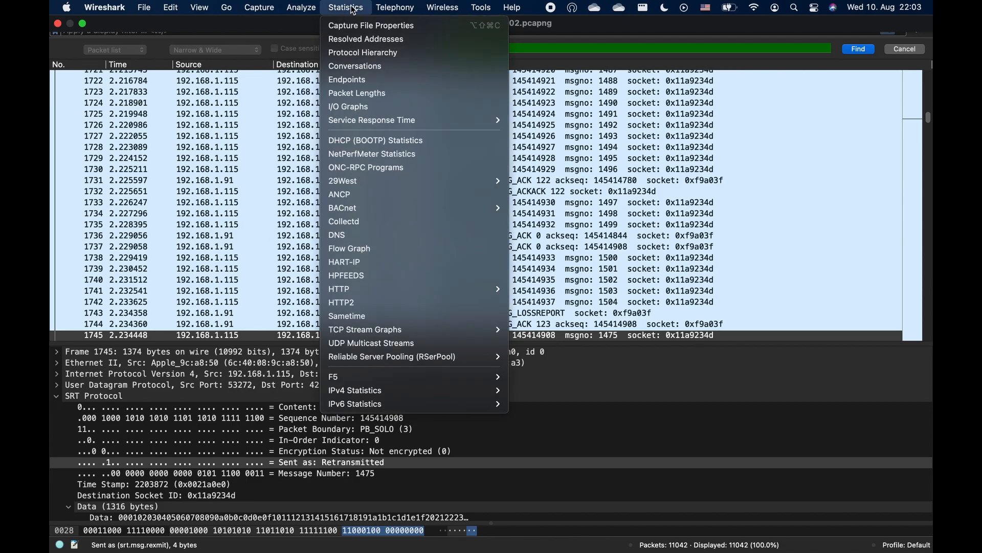
{"action": "left_click", "coordinate": [346, 108]}
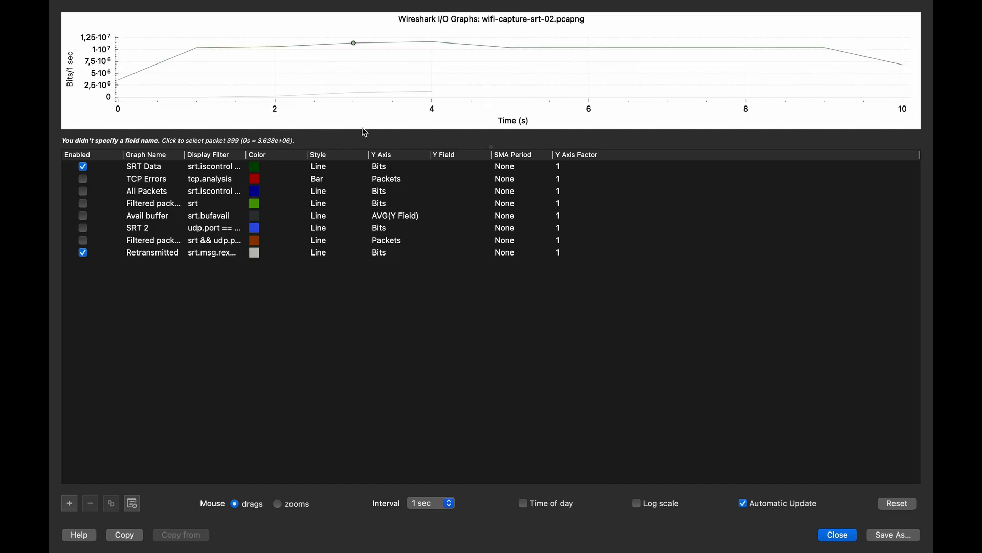
- Enlarge the I/O graph plot and widen the Graph Name and Display Filter columns
{"action": "left_click_drag", "start_coordinate": [373, 146], "coordinate": [371, 327]}
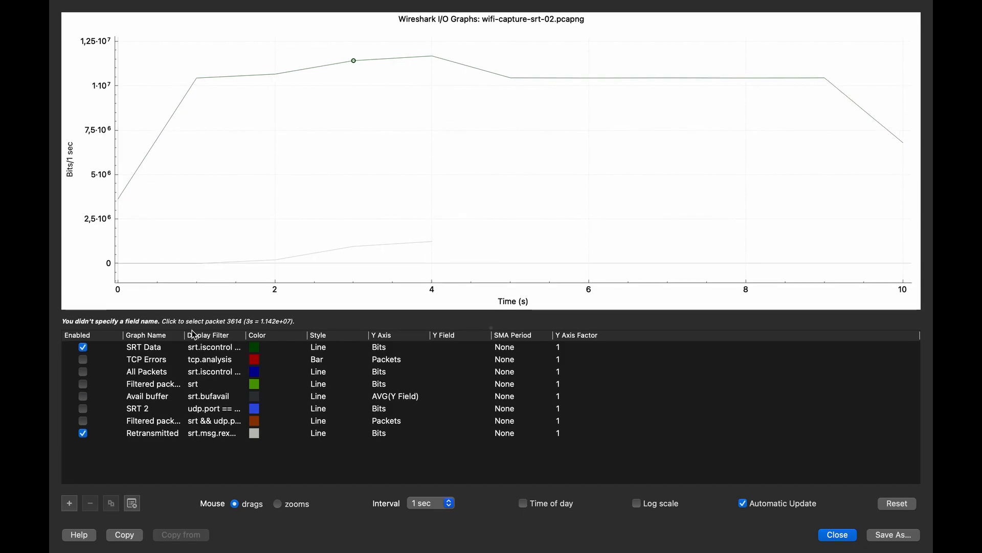
{"action": "left_click_drag", "start_coordinate": [185, 336], "coordinate": [215, 336]}
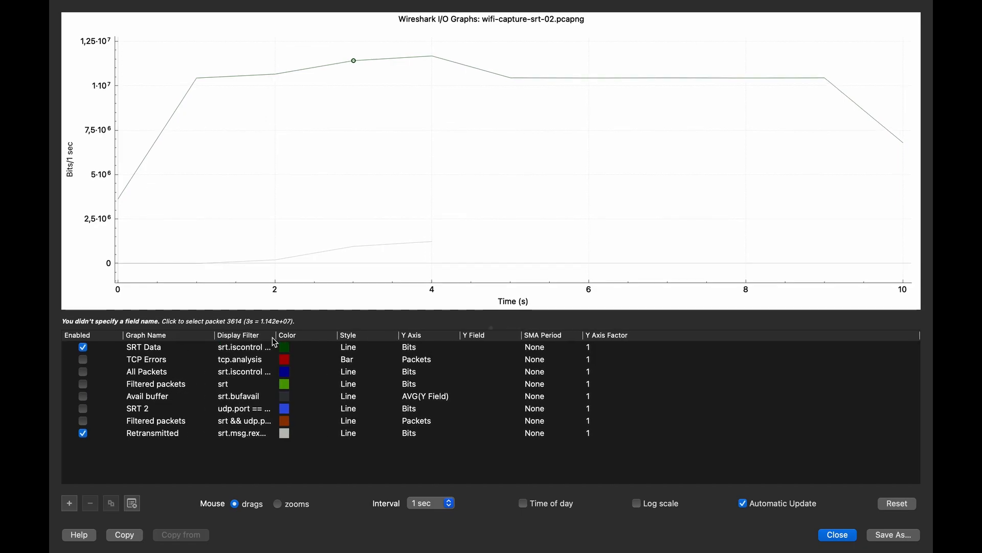
{"action": "left_click_drag", "start_coordinate": [276, 335], "coordinate": [314, 335]}
- Check the display filter and Y axis unit of the SRT Data graph
{"action": "left_click", "coordinate": [233, 351]}
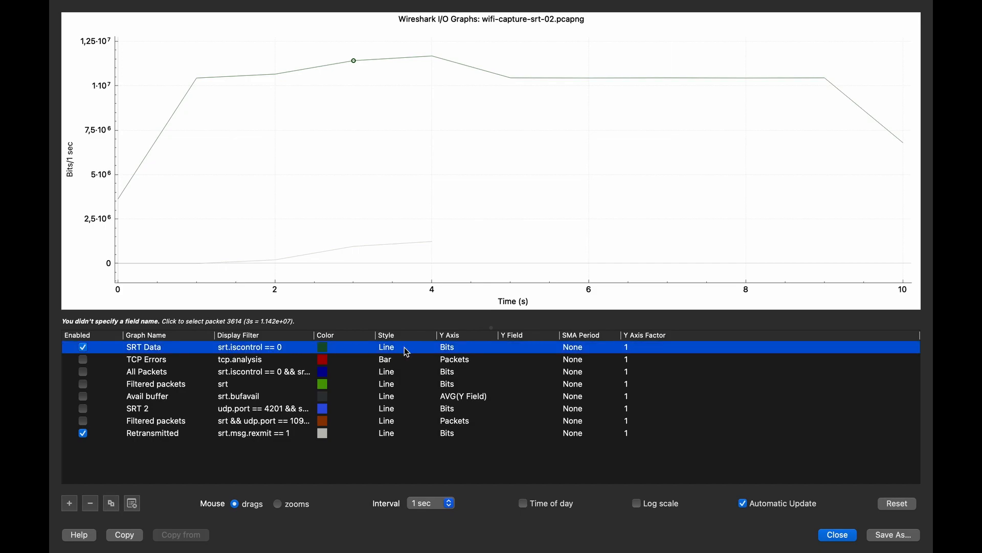
{"action": "left_click", "coordinate": [453, 348]}
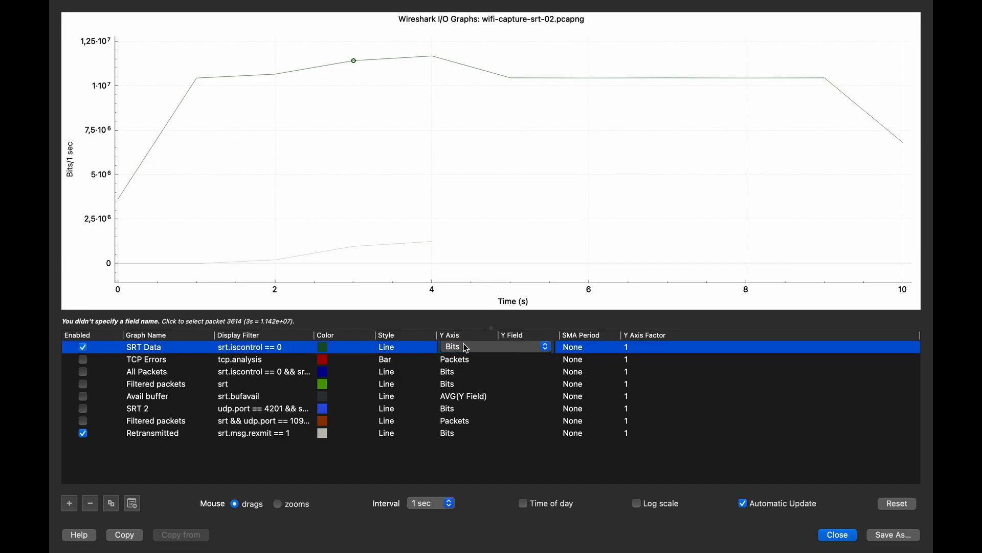
{"action": "left_click", "coordinate": [408, 448]}
- Change the colour of the Retransmitted graph to red
{"action": "left_click", "coordinate": [165, 434]}
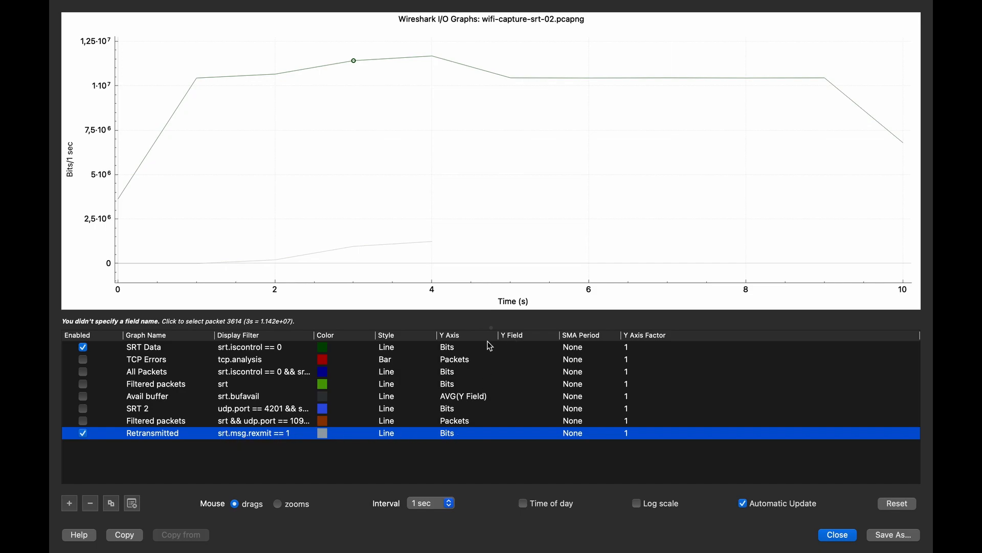
{"action": "double_click", "coordinate": [328, 434]}
{"action": "left_click", "coordinate": [158, 419]}
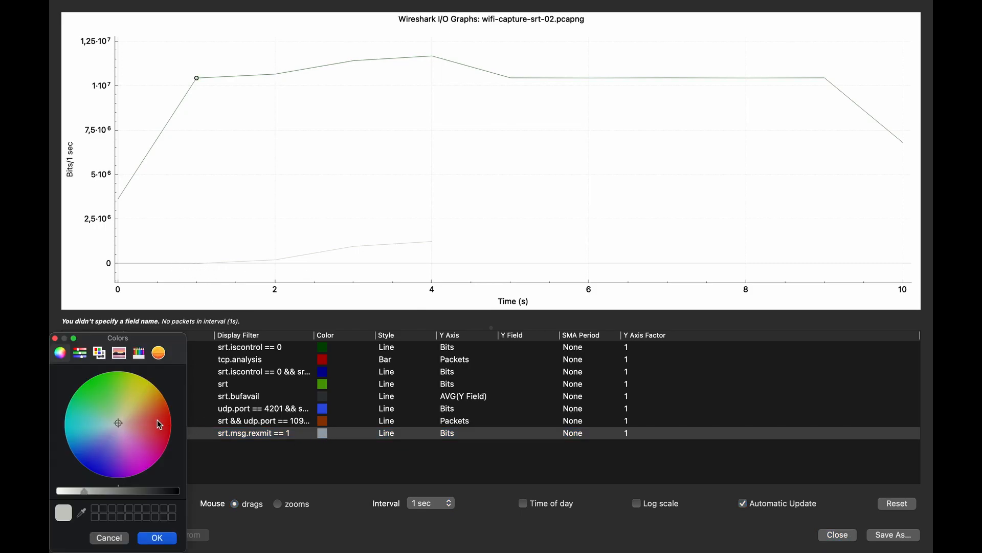
{"action": "left_click_drag", "start_coordinate": [160, 425], "coordinate": [169, 421]}
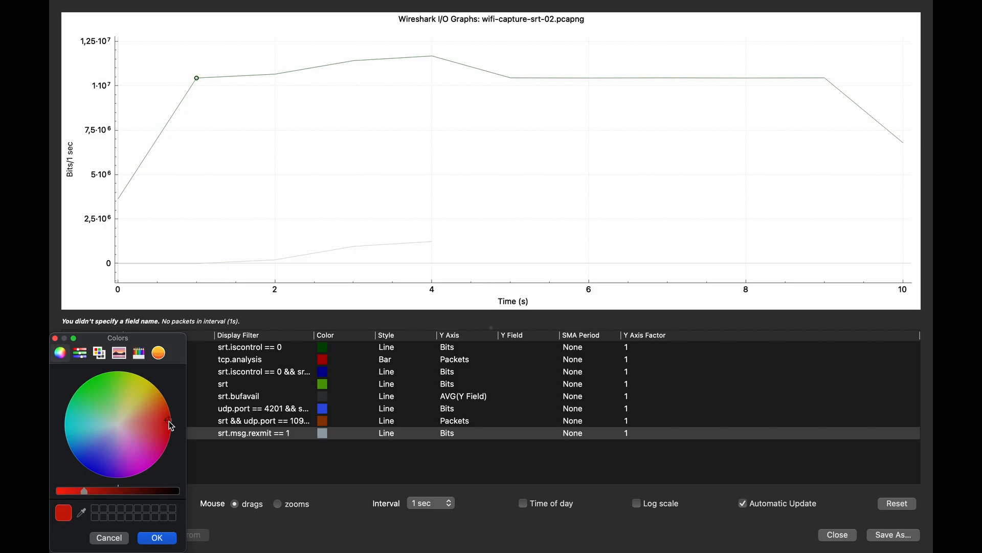
{"action": "left_click", "coordinate": [157, 538]}
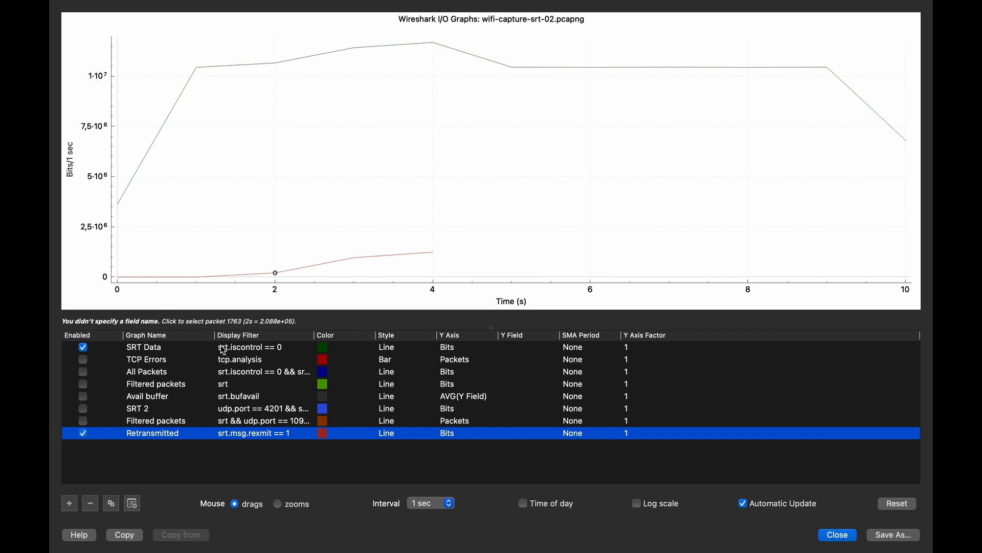
- Extend the SRT Data graph's display filter to srt.iscontrol == 0 && srt.msg.rexmit == 0
{"action": "double_click", "coordinate": [275, 347]}
{"action": "type", "text": "0"}
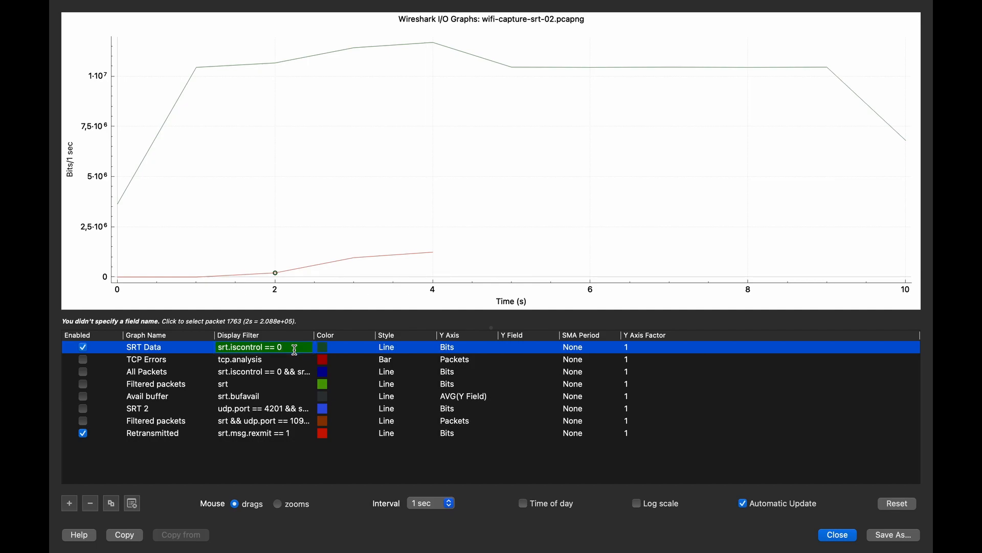
{"action": "type", "text": " &&"}
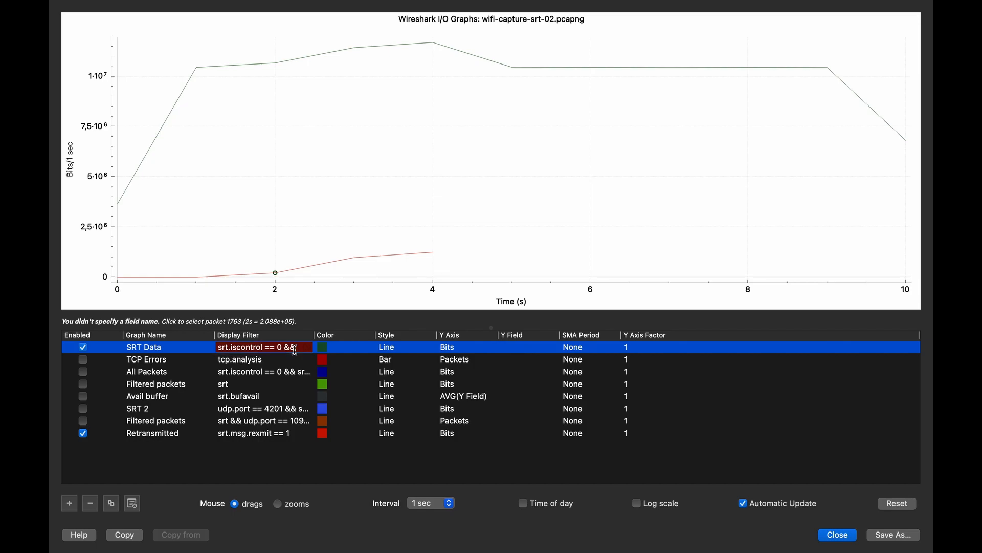
{"action": "type", "text": " srt."}
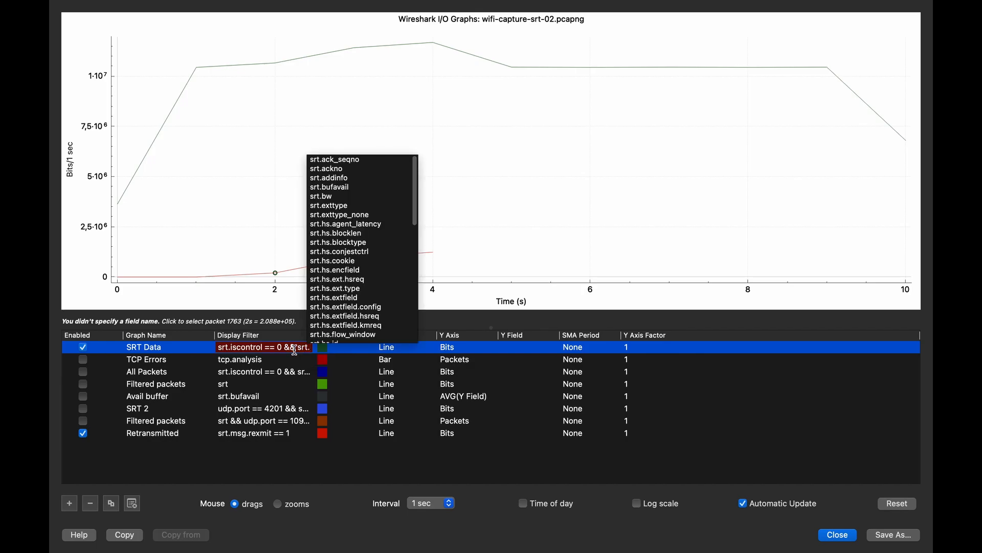
{"action": "type", "text": "msg."}
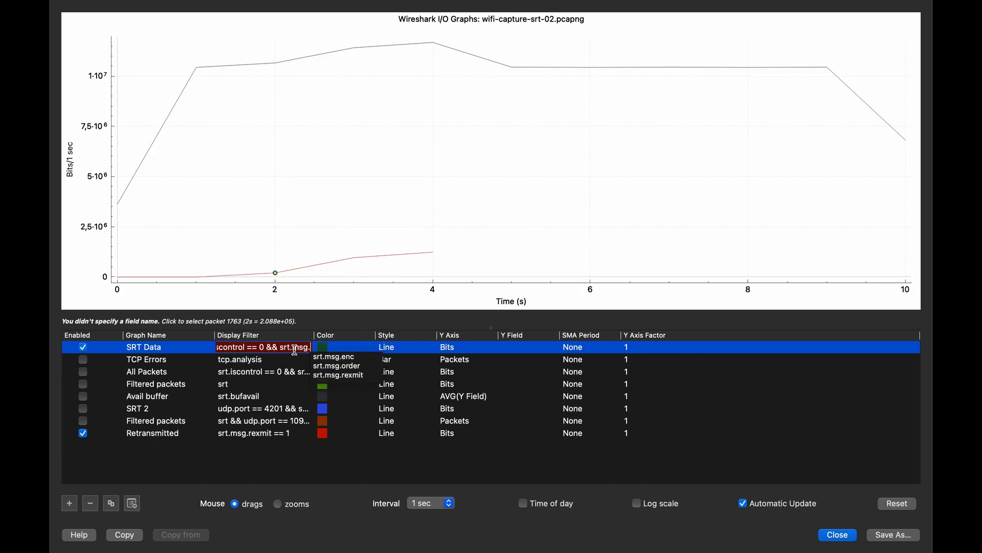
{"action": "type", "text": "rexmit == "}
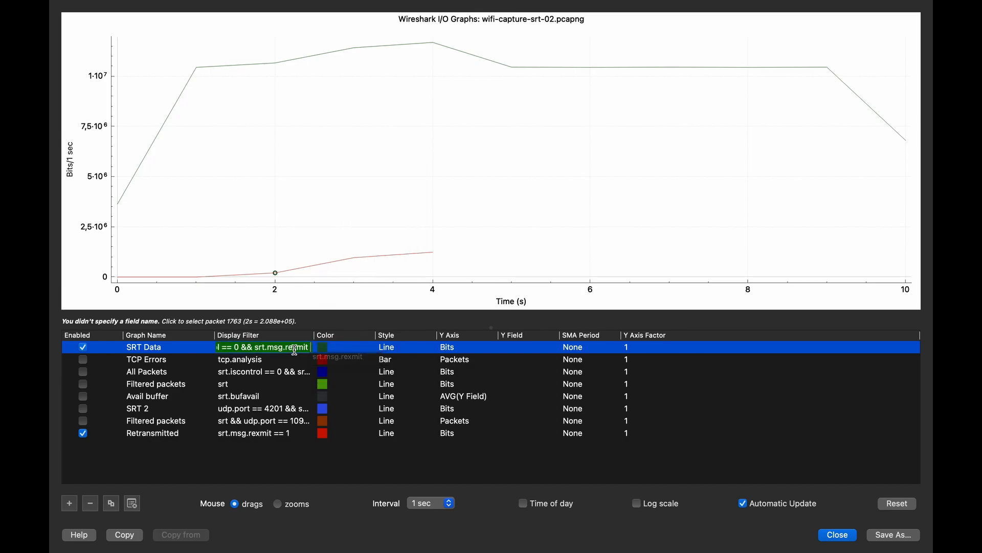
{"action": "type", "text": "0"}
{"action": "key", "text": "Return"}
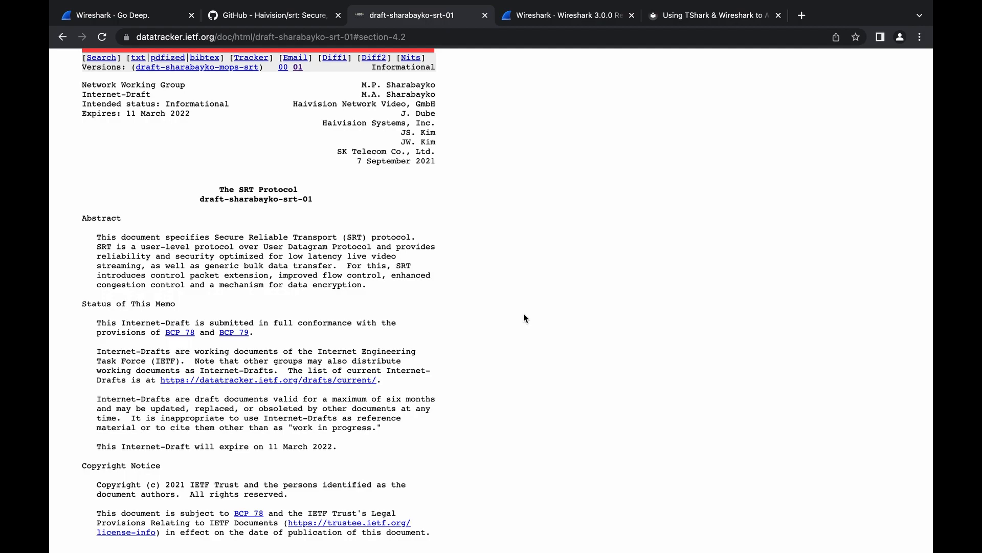
- Go from the title of the SRT Protocol draft to its table of contents and open section 3, Packet Structure
{"action": "left_click_drag", "start_coordinate": [219, 190], "coordinate": [309, 191]}
{"action": "left_click", "coordinate": [360, 256]}
{"action": "scroll", "coordinate": [361, 256], "scroll_direction": "down", "scroll_amount": 10}
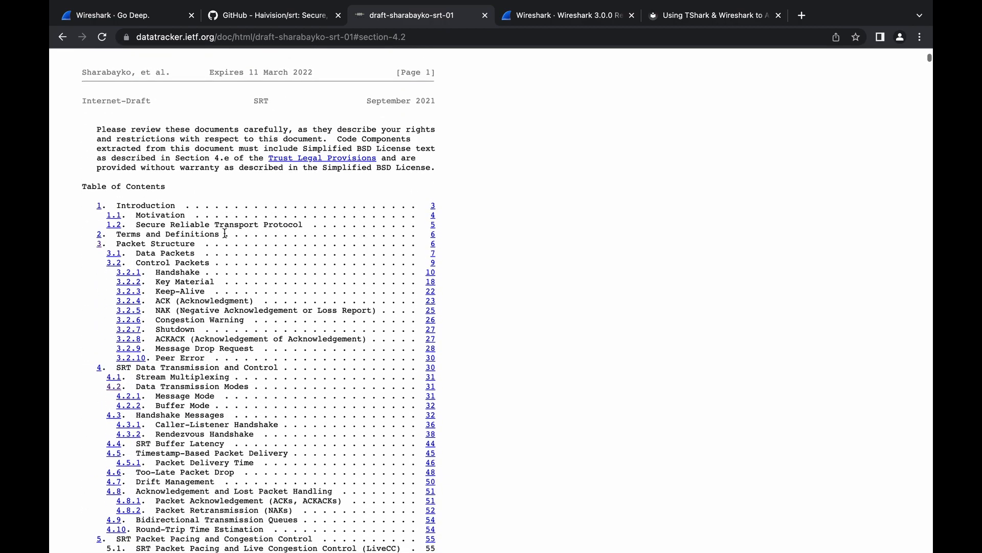
{"action": "left_click", "coordinate": [100, 244]}
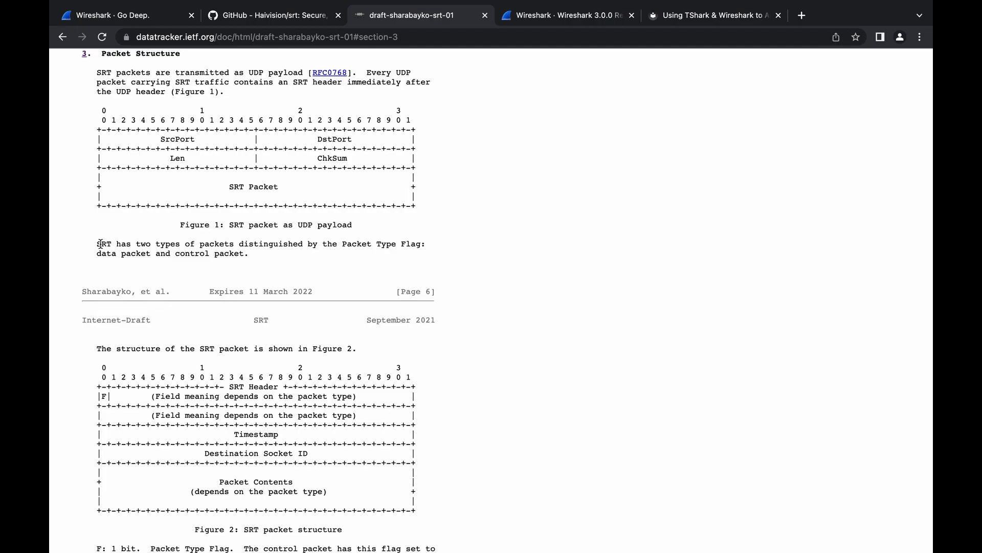
- Examine the SRT packet structure in Figure 2 and the description of its Timestamp field
{"action": "scroll", "coordinate": [192, 238], "scroll_direction": "down", "scroll_amount": 3}
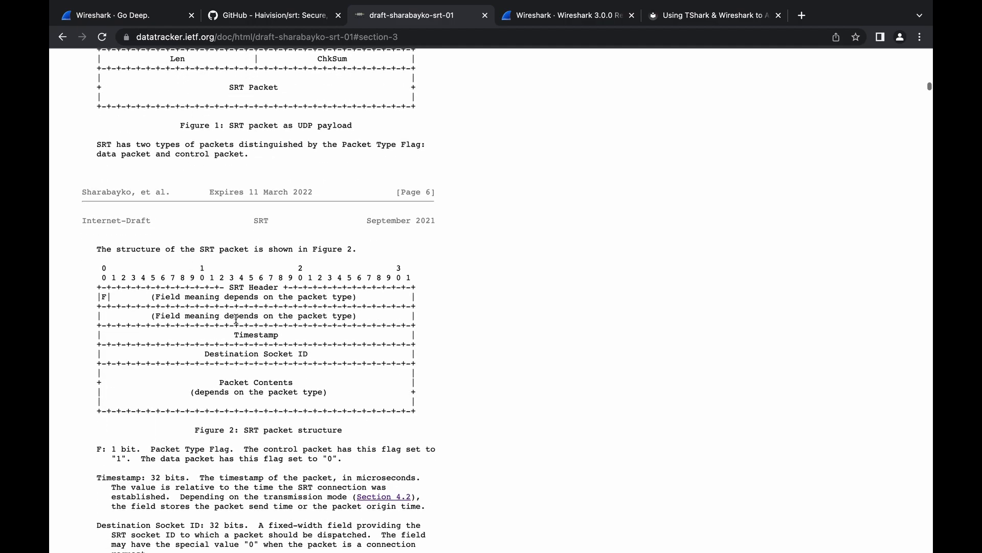
{"action": "double_click", "coordinate": [259, 333]}
{"action": "scroll", "coordinate": [258, 331], "scroll_direction": "down", "scroll_amount": 4}
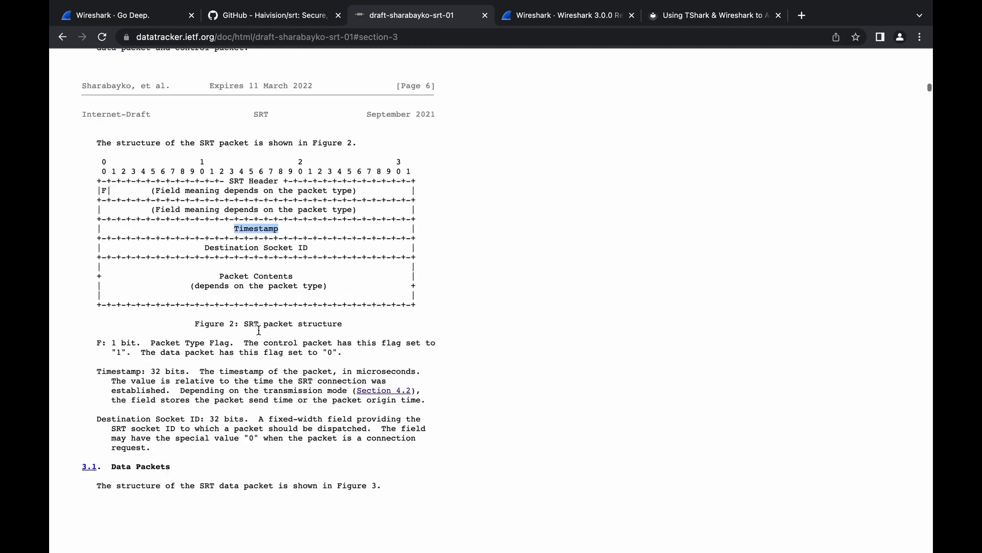
{"action": "left_click_drag", "start_coordinate": [199, 349], "coordinate": [315, 378]}
{"action": "left_click", "coordinate": [315, 378]}
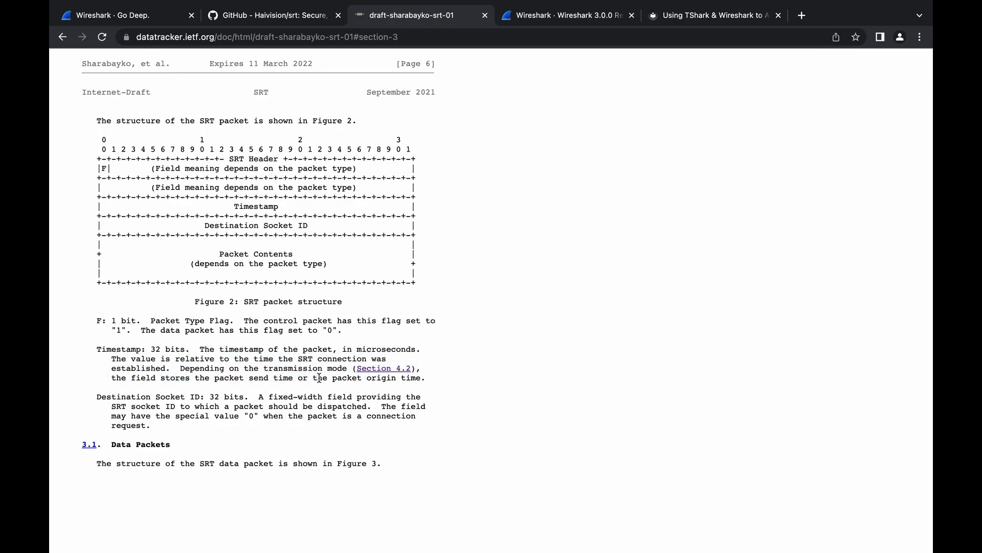
- Follow the Section 4.2 reference in the Timestamp description and read about message mode and buffer mode
{"action": "left_click", "coordinate": [384, 368]}
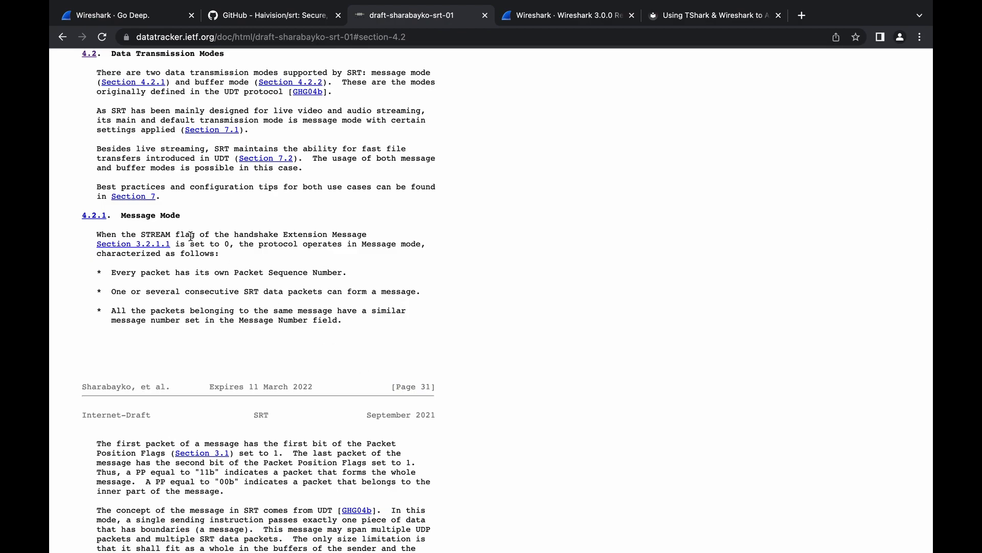
{"action": "scroll", "coordinate": [191, 236], "scroll_direction": "down", "scroll_amount": 5}
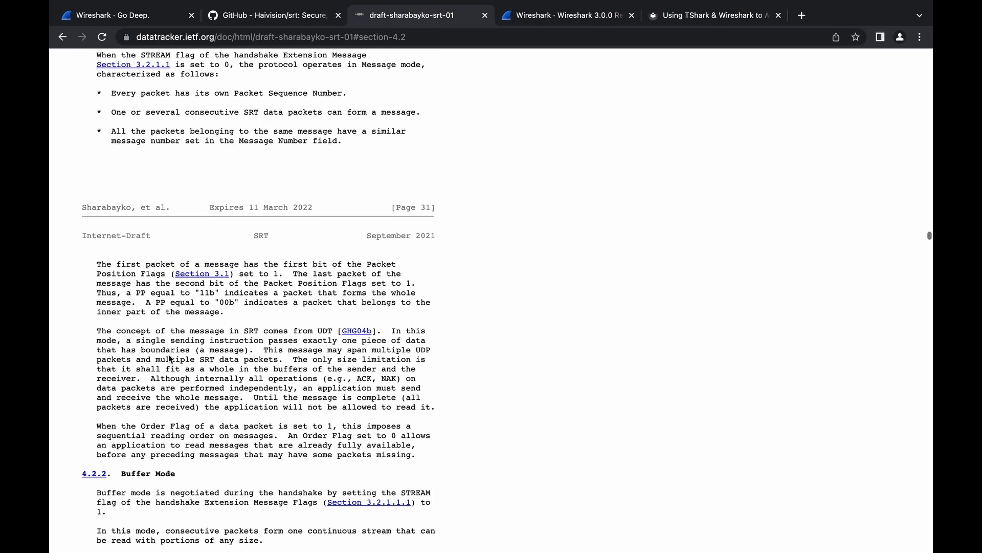
{"action": "scroll", "coordinate": [168, 353], "scroll_direction": "down", "scroll_amount": 2}
{"action": "scroll", "coordinate": [182, 333], "scroll_direction": "up", "scroll_amount": 4}
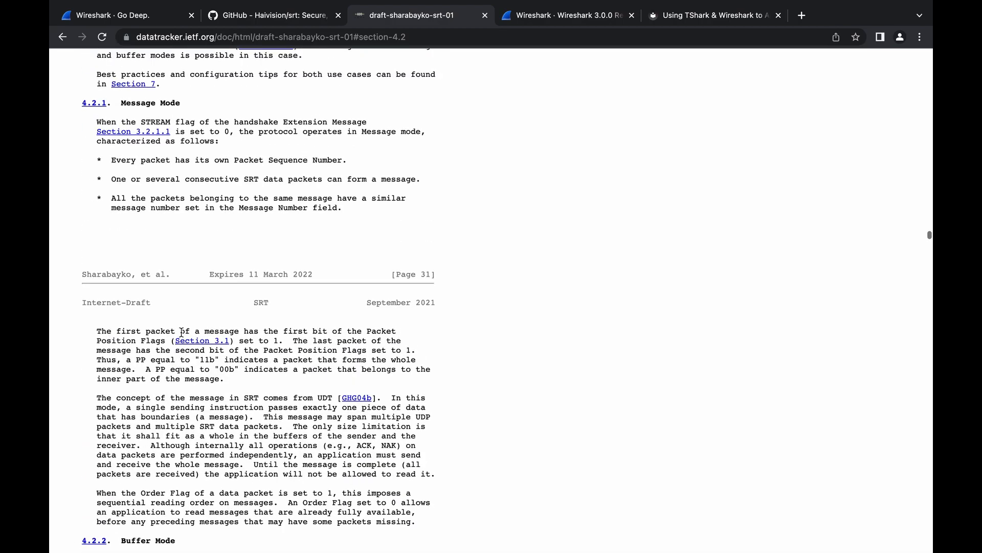